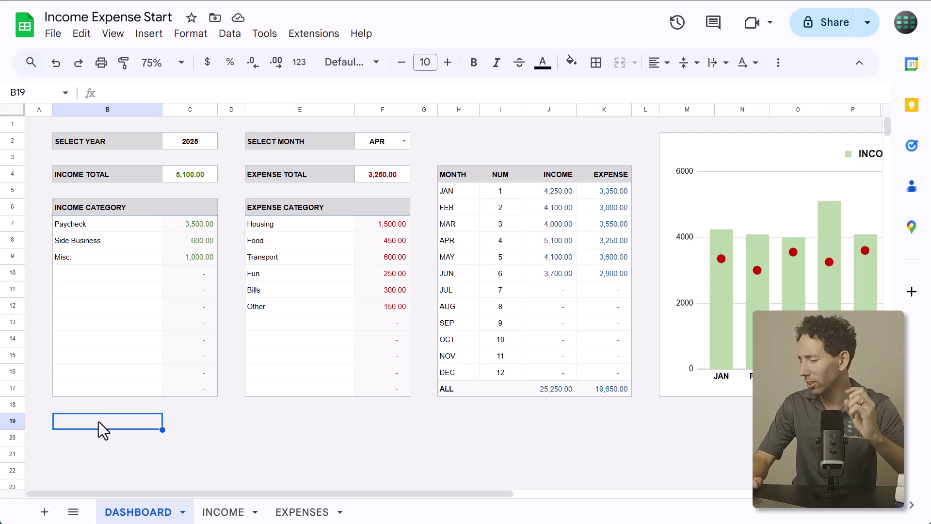
Step: Look over the DASHBOARD sheet with its chart and the INCOME and EXPENSES sheets that feed it
scroll(98, 421, right, 5)
scroll(98, 420, right, 2)
scroll(99, 423, left, 8)
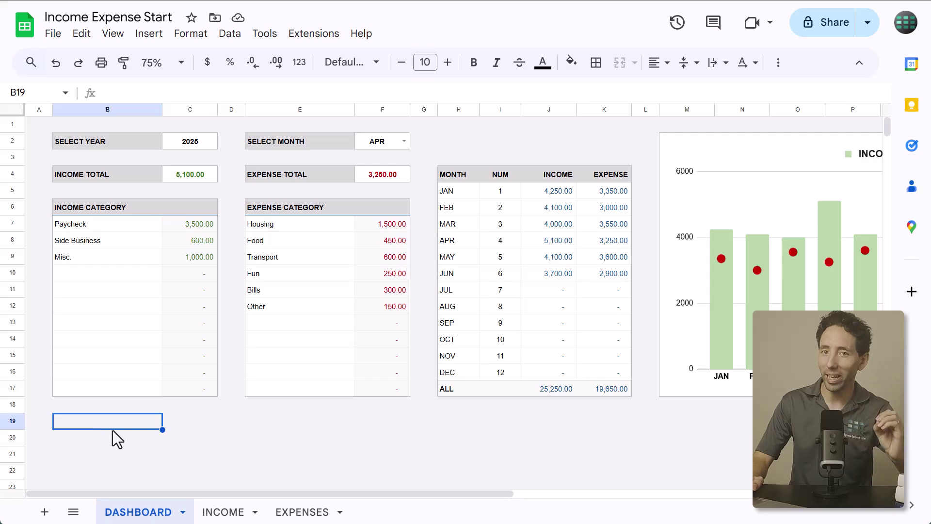
click(220, 514)
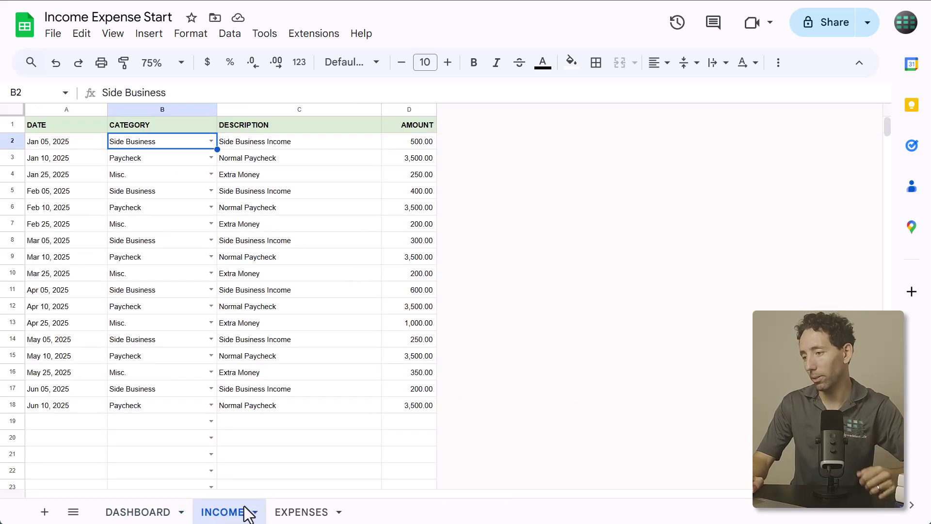
click(296, 517)
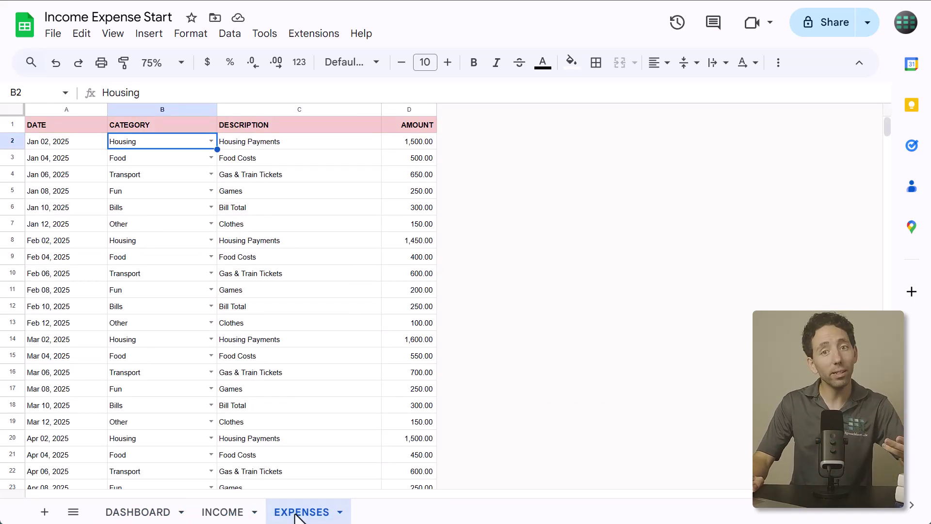
click(137, 513)
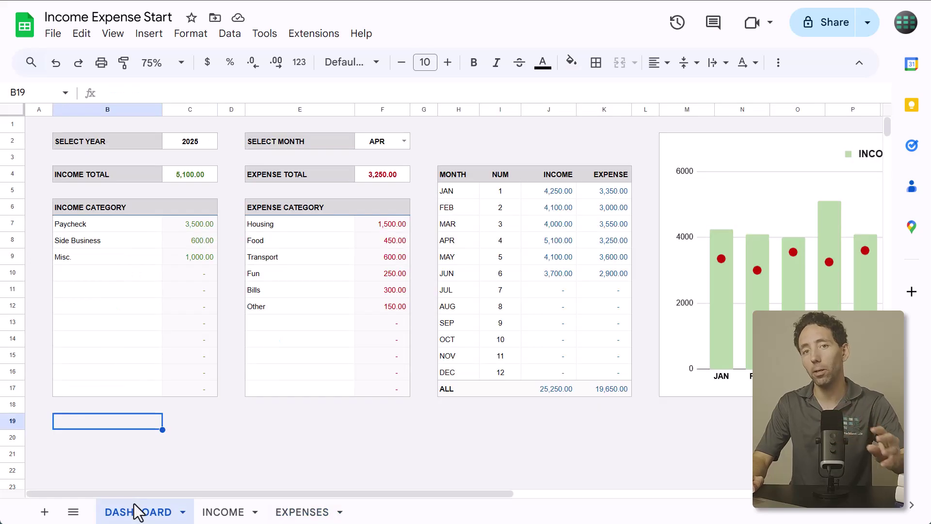
Step: Set the dashboard's month selector to FEB and view the monthly income and expense chart
click(401, 142)
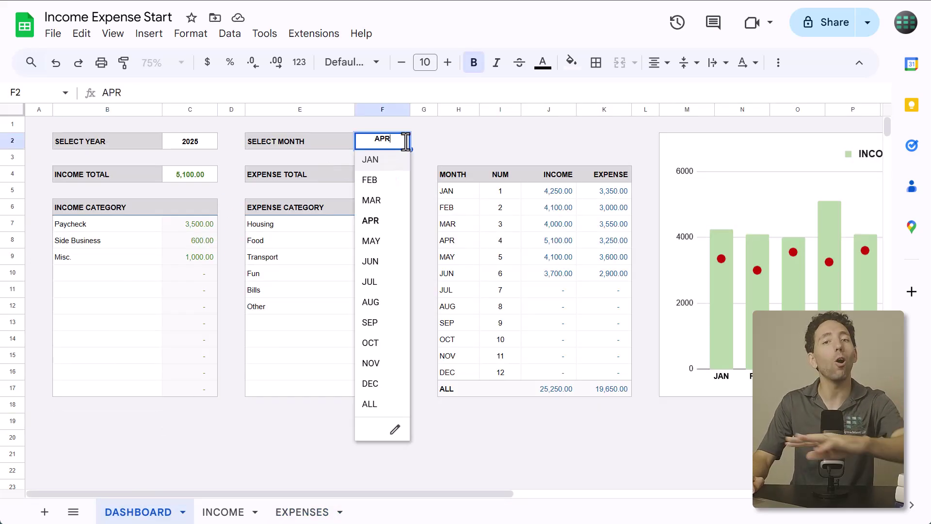
click(382, 182)
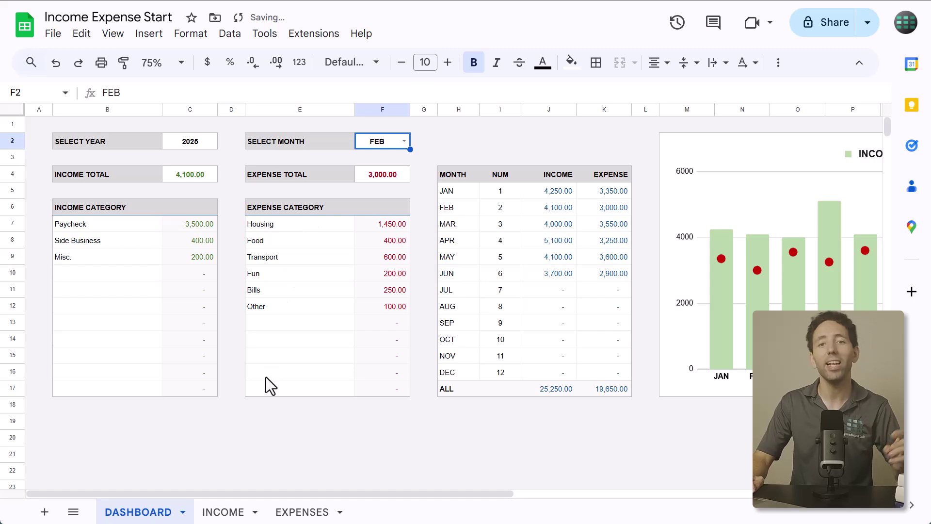
scroll(266, 377, right, 6)
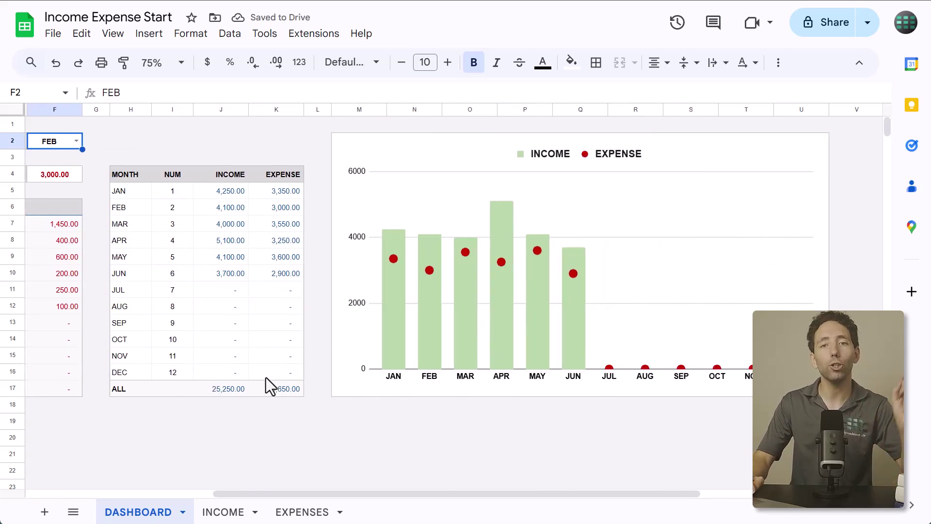
scroll(266, 378, left, 6)
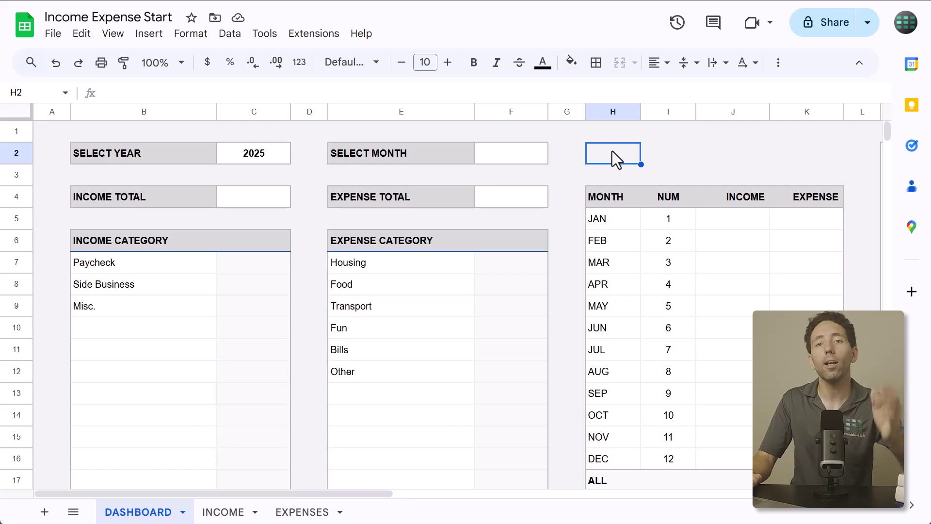
Step: Add a data validation rule to range B2:B of the INCOME sheet using the Dropdown (from a range) criterion
click(224, 512)
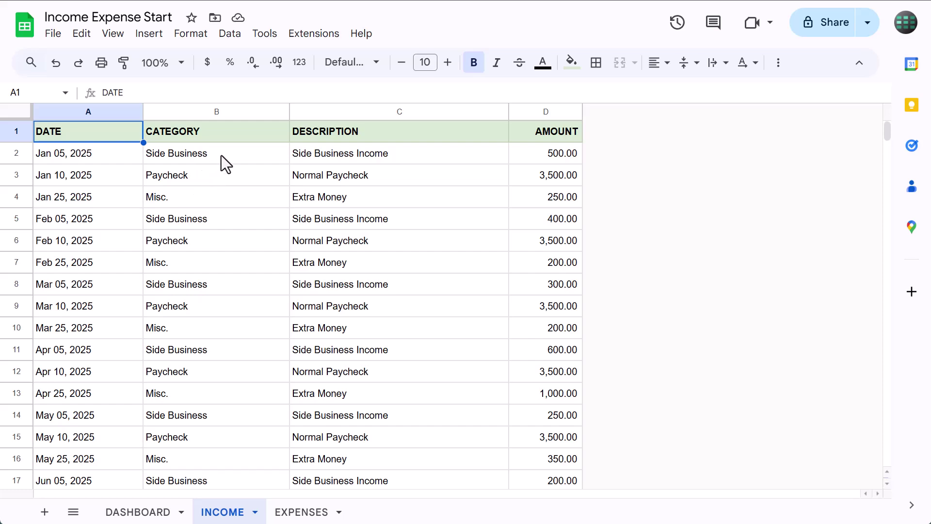
drag(221, 155, 223, 249)
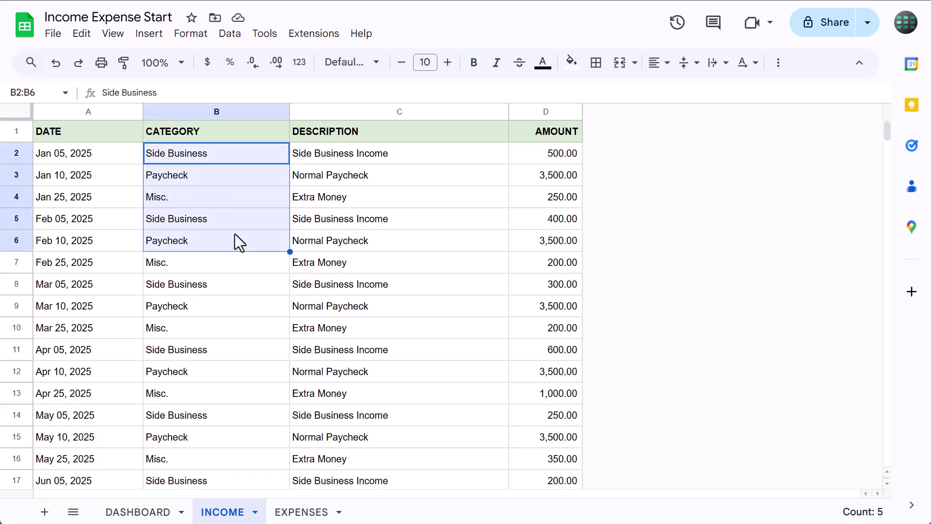
click(255, 201)
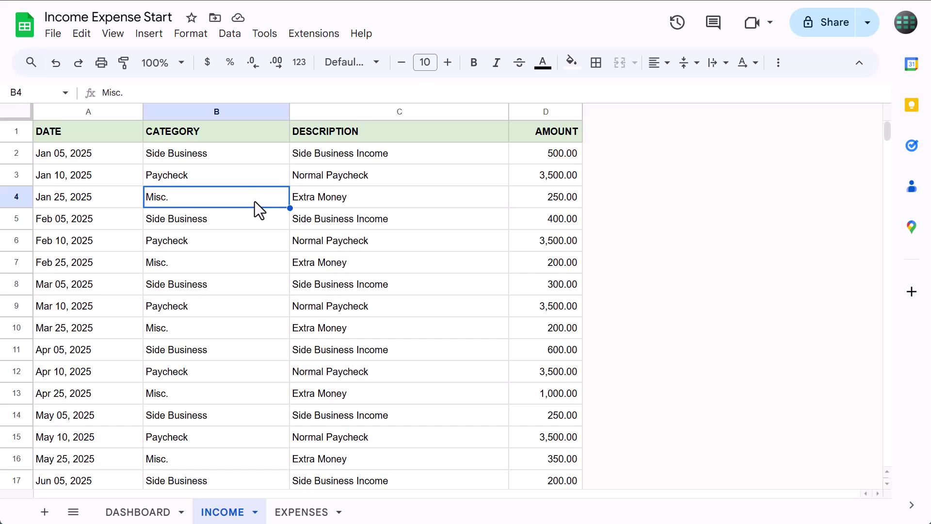
click(48, 93)
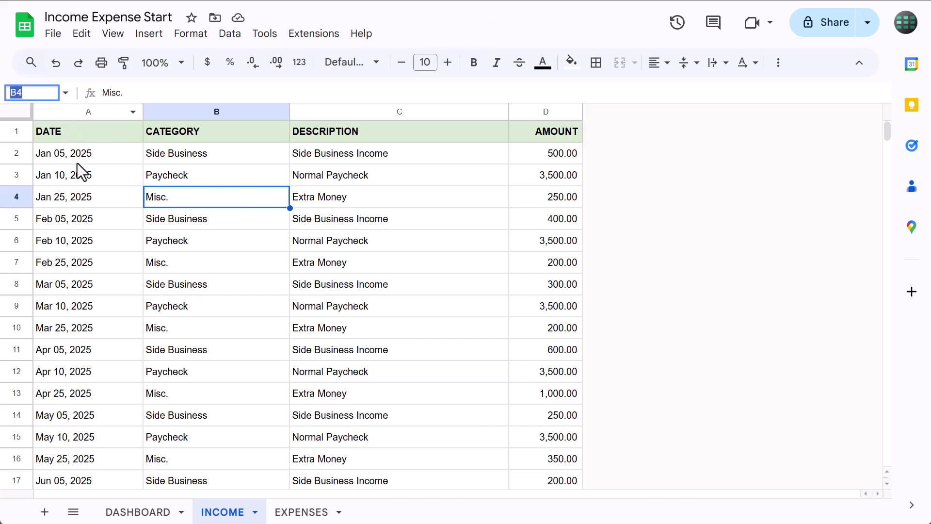
text(B2:B)
key(Return)
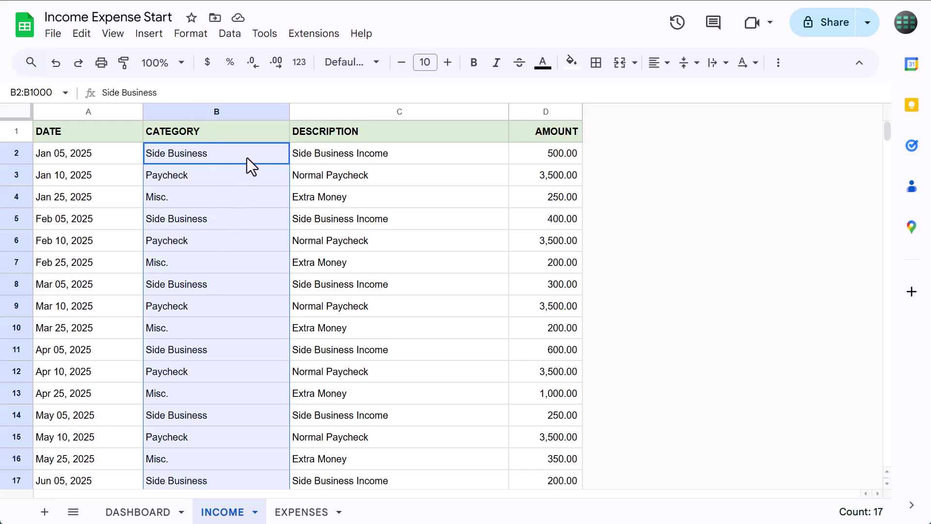
click(233, 42)
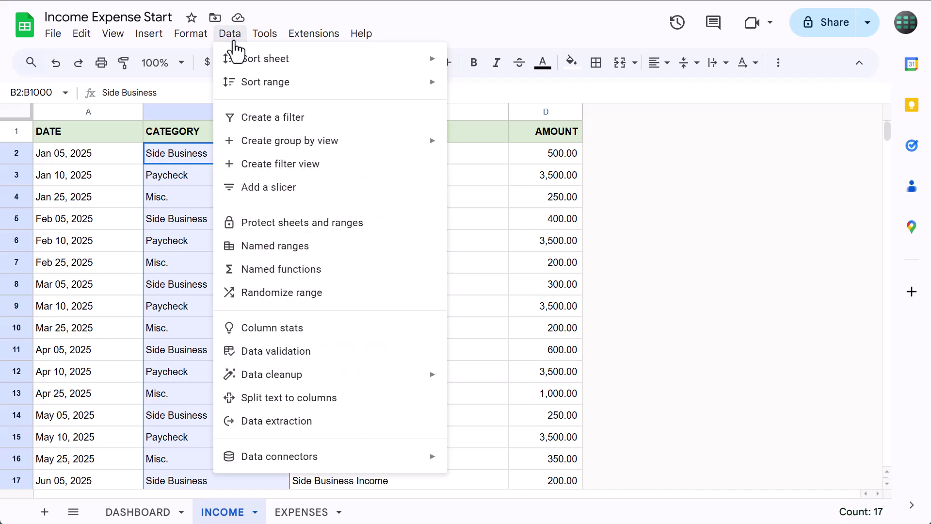
click(254, 353)
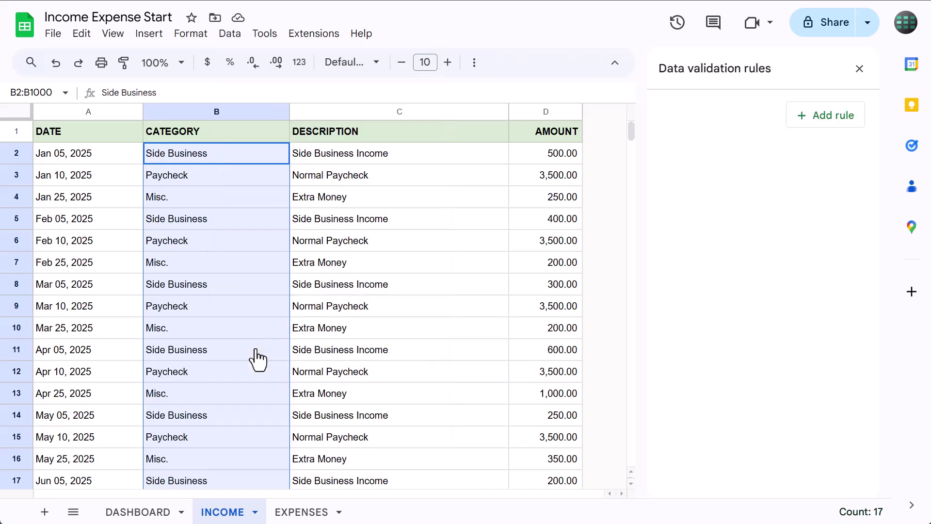
click(809, 133)
click(731, 202)
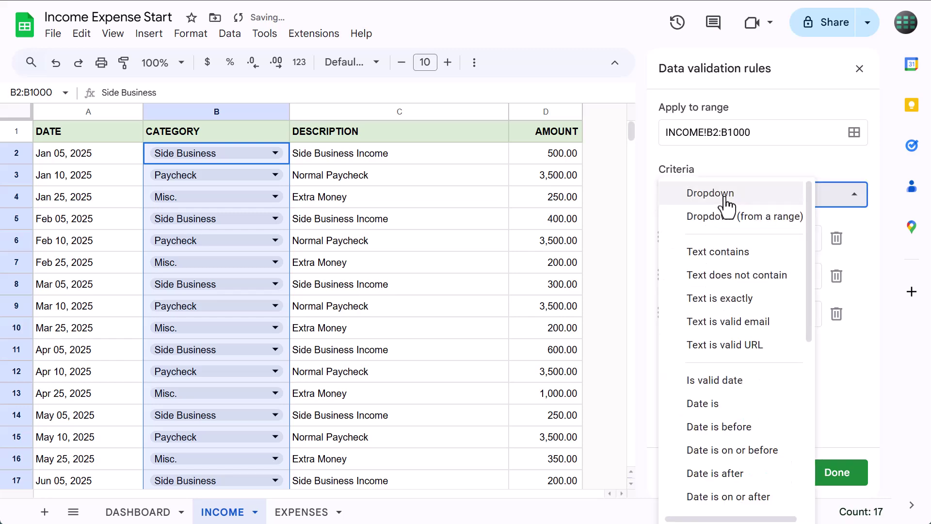
click(726, 224)
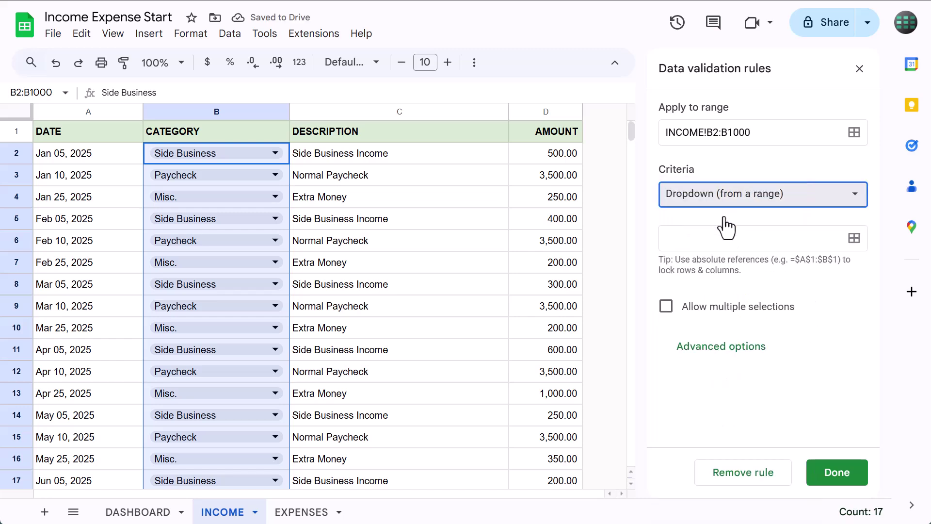
Step: Set the source range of the income category dropdown to DASHBOARD!B7:B17
click(766, 237)
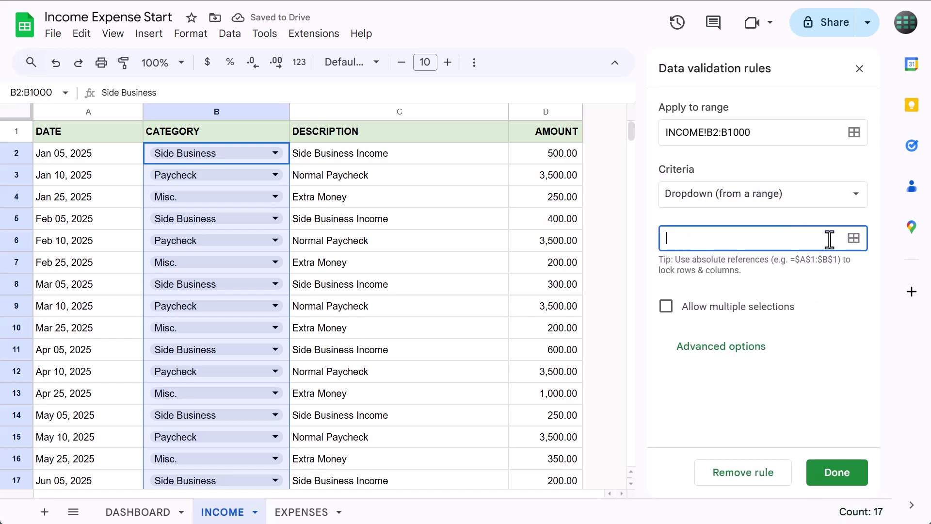
click(853, 242)
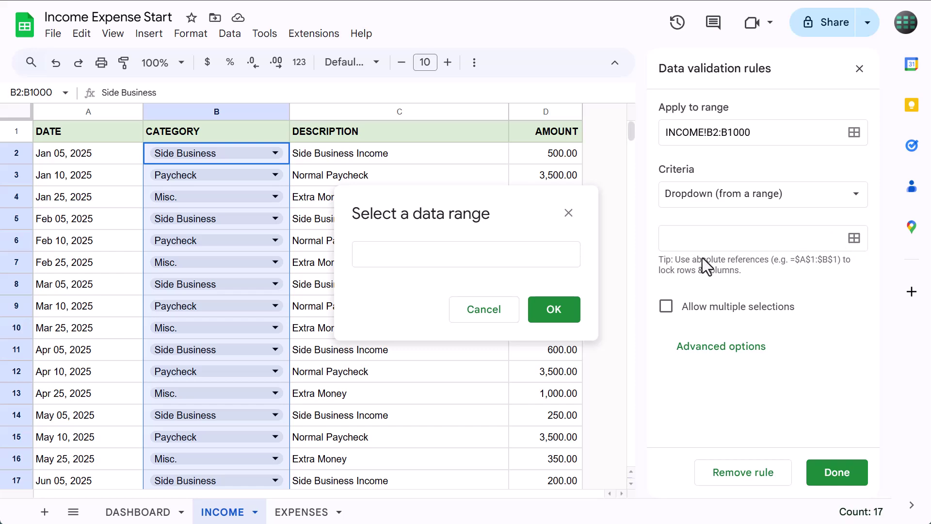
click(143, 511)
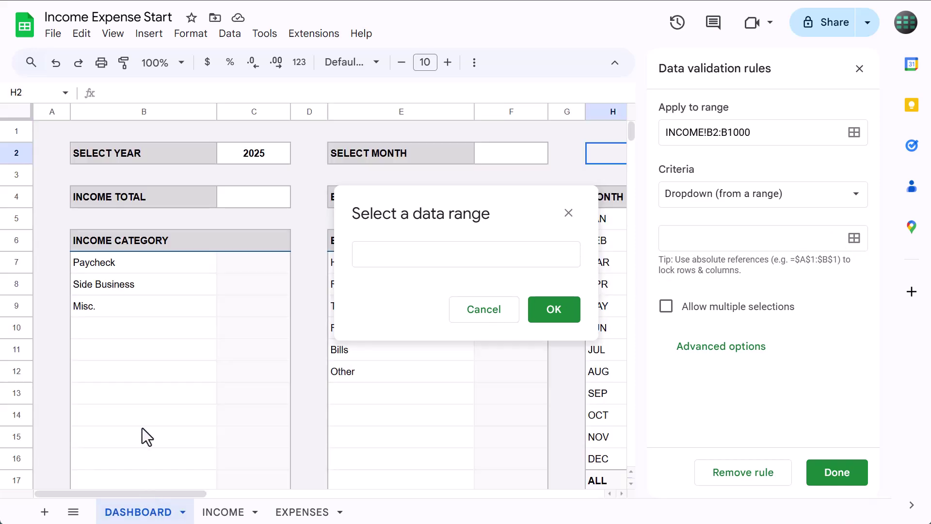
drag(147, 268, 150, 336)
scroll(150, 350, up, 3)
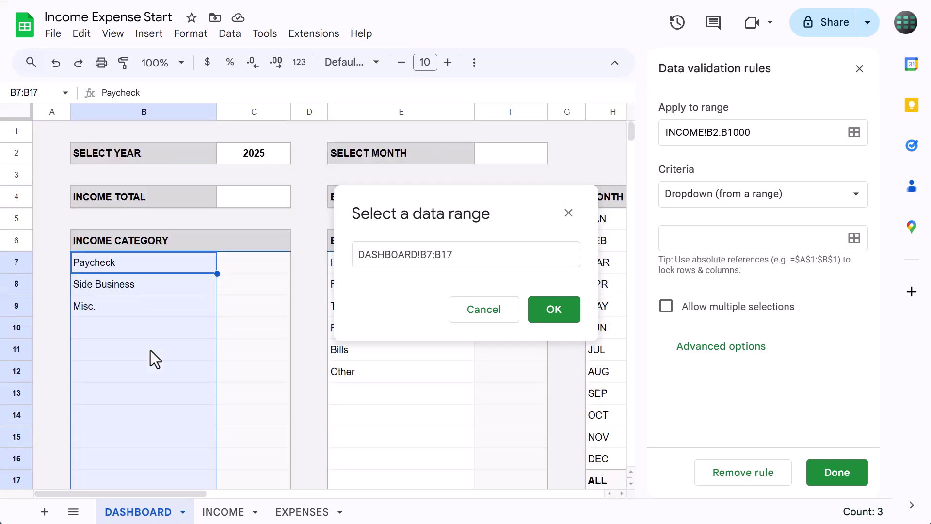
click(555, 318)
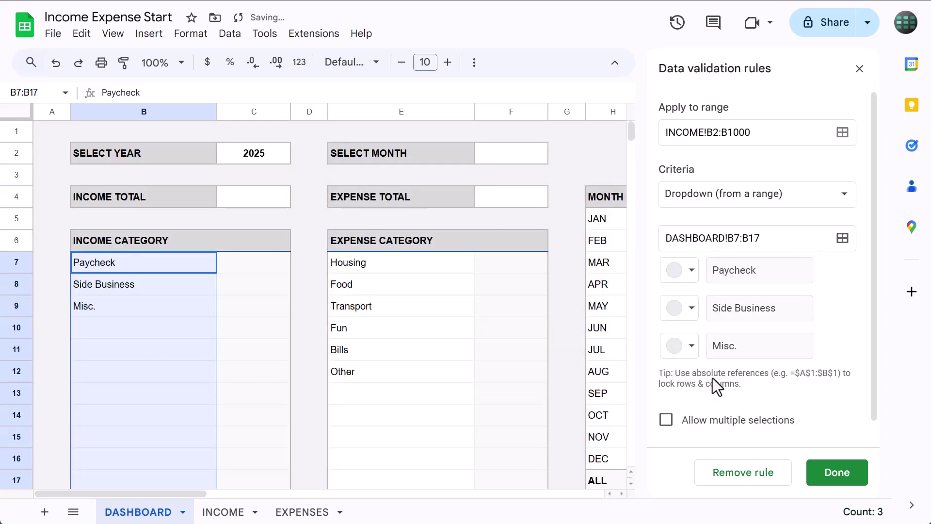
Step: Set the income category dropdown's display style to Arrow in the advanced options and save the rule
scroll(705, 420, down, 1)
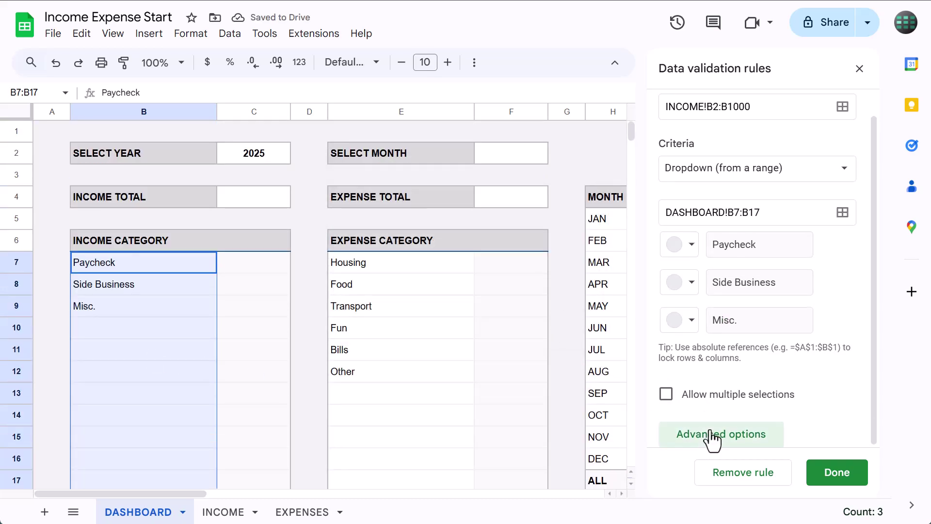
click(709, 434)
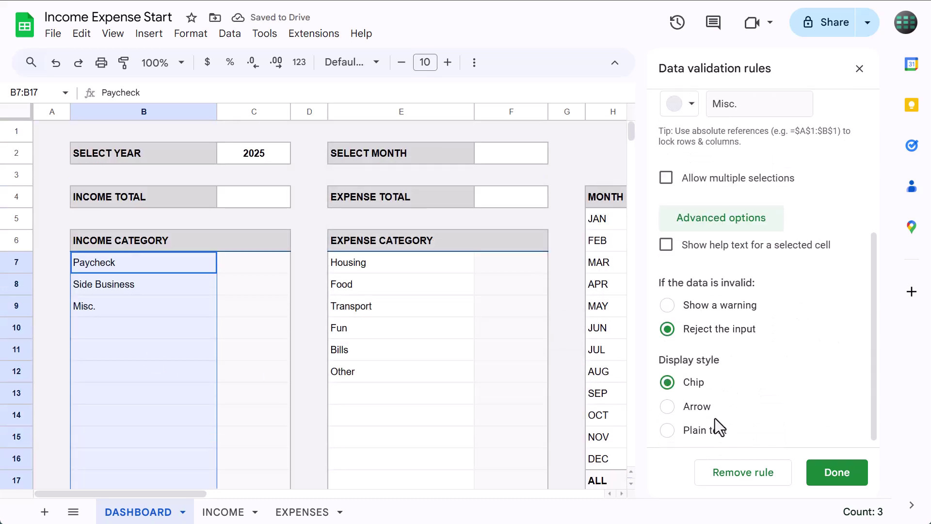
click(668, 406)
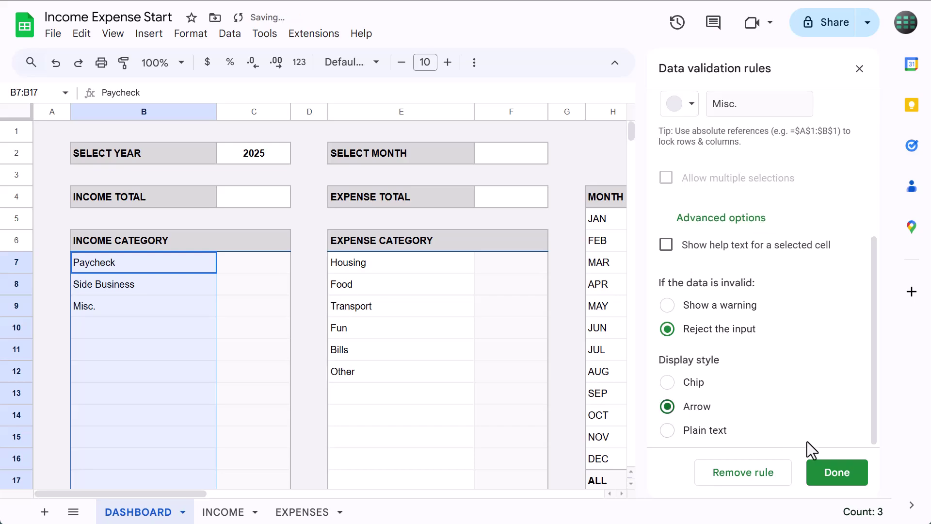
click(823, 485)
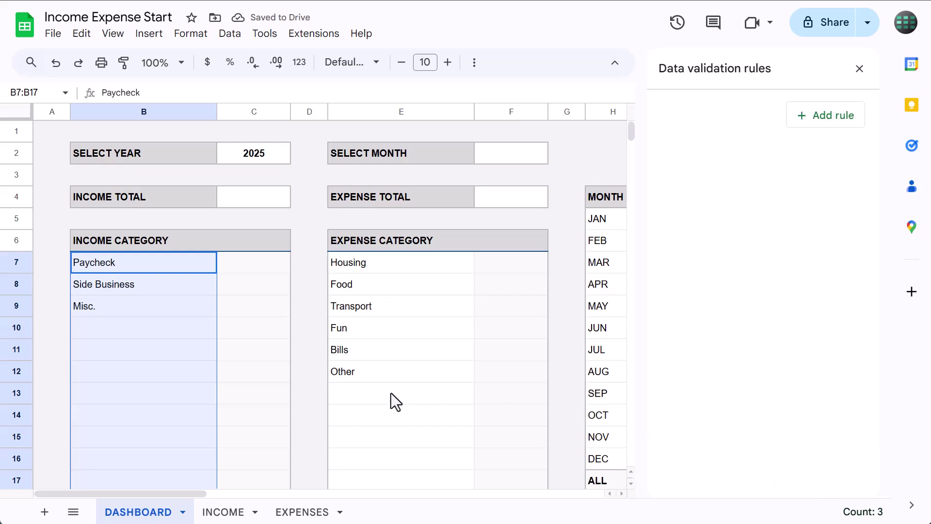
click(279, 402)
Step: Check the category dropdown in cell B2 of the INCOME sheet
click(223, 512)
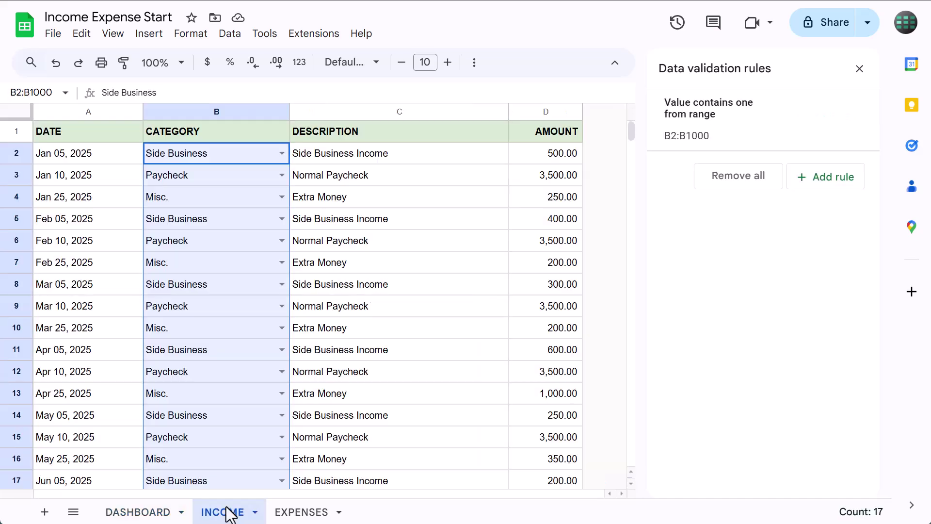
click(254, 152)
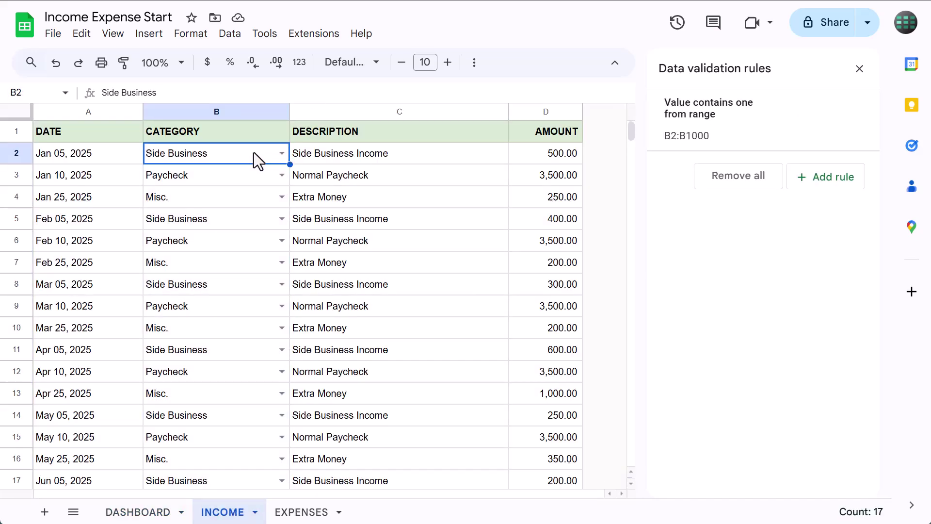
click(281, 153)
click(248, 195)
Step: Add a data validation rule to range B2:B of the EXPENSES sheet using the Dropdown (from a range) criterion
click(298, 511)
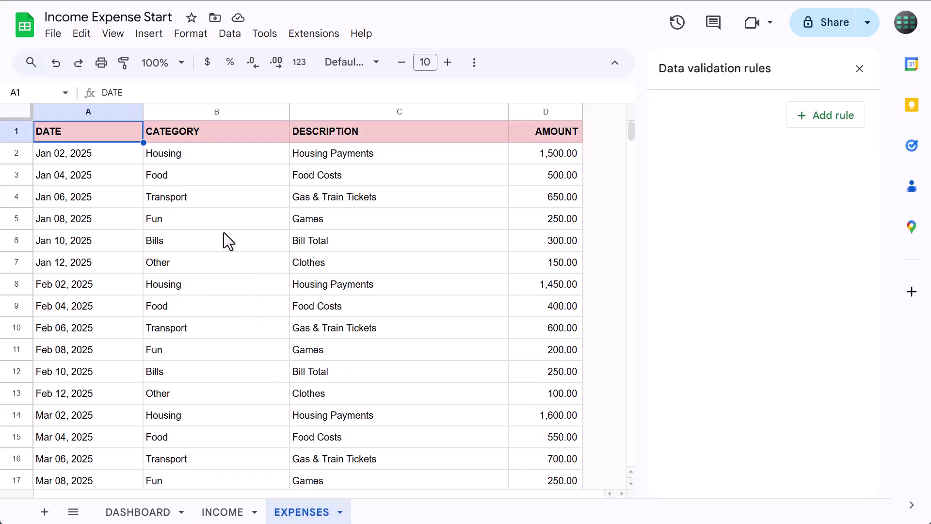
click(40, 93)
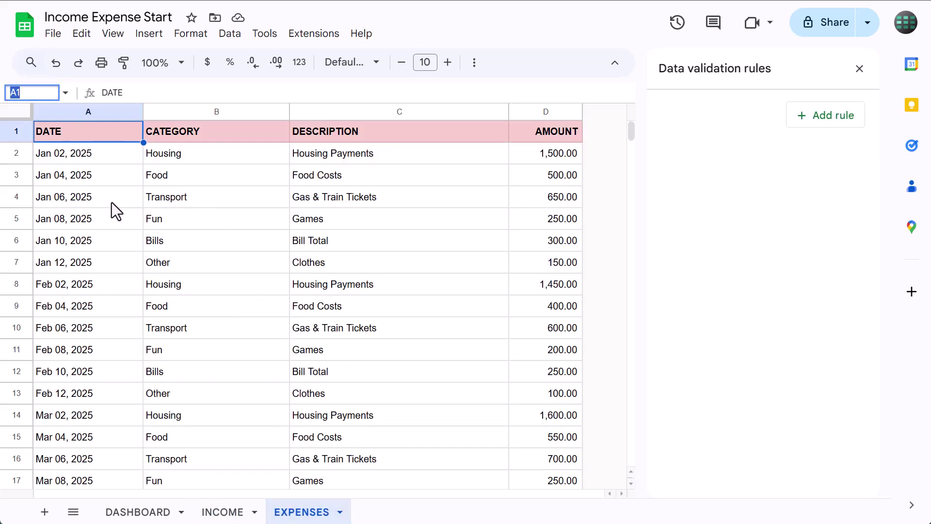
text(B2:B)
key(Return)
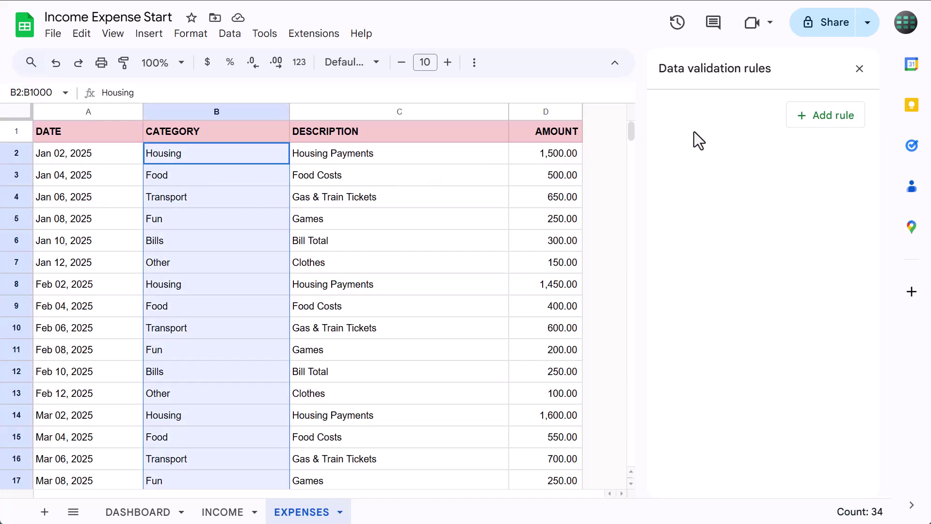
click(823, 121)
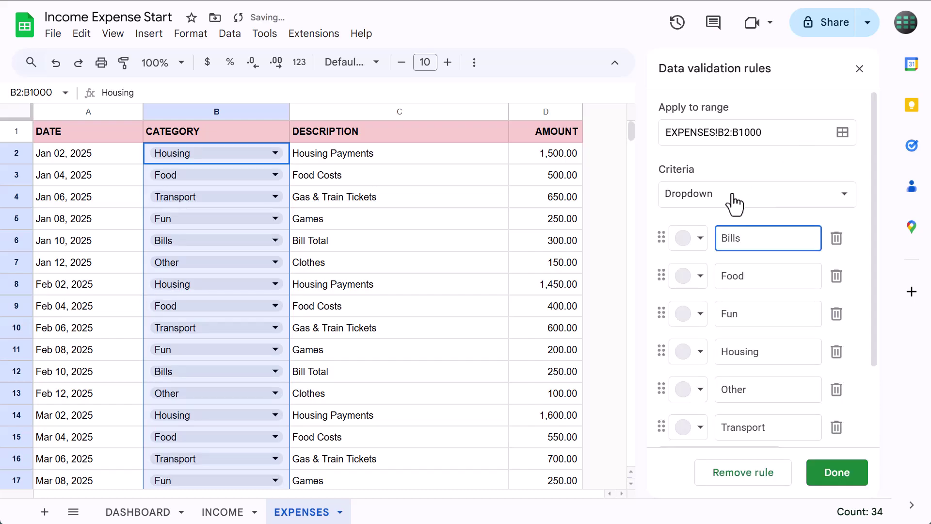
click(734, 196)
click(736, 219)
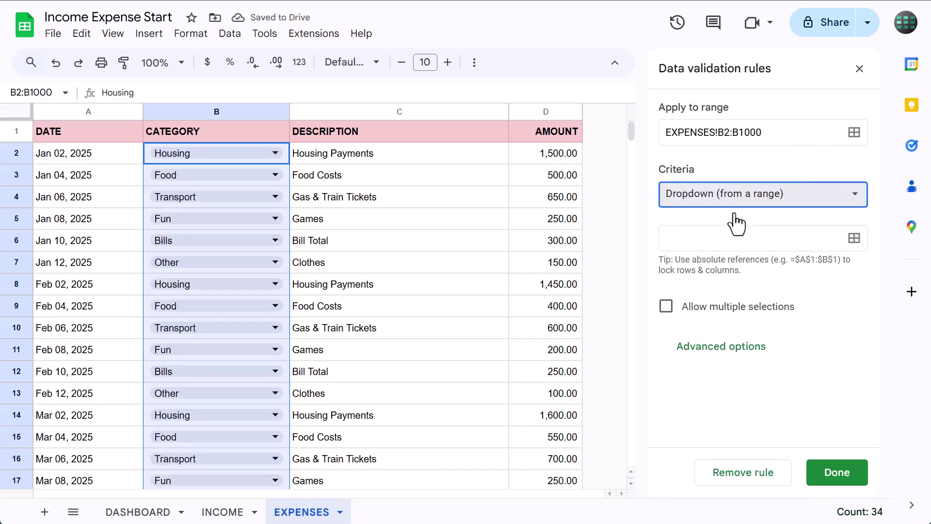
Step: Set the source range of the expense category dropdown to DASHBOARD!E7:E17
click(740, 235)
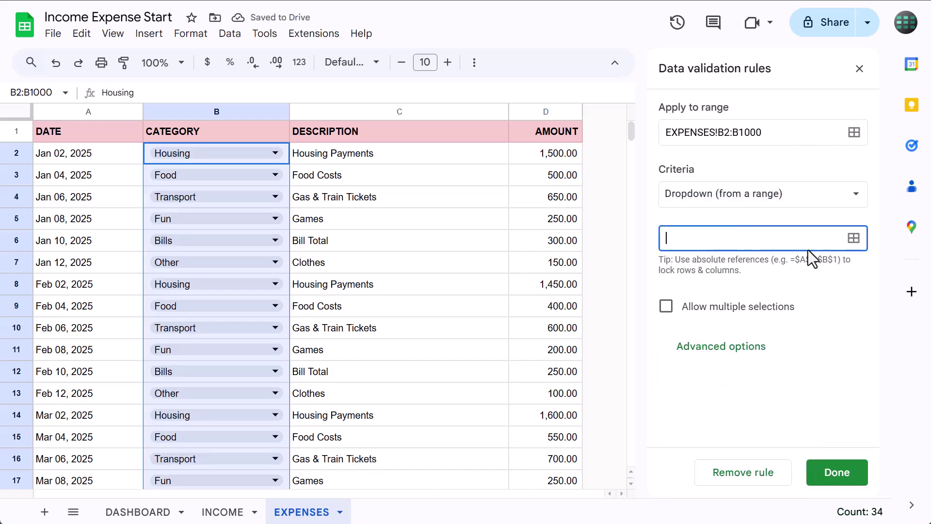
click(854, 239)
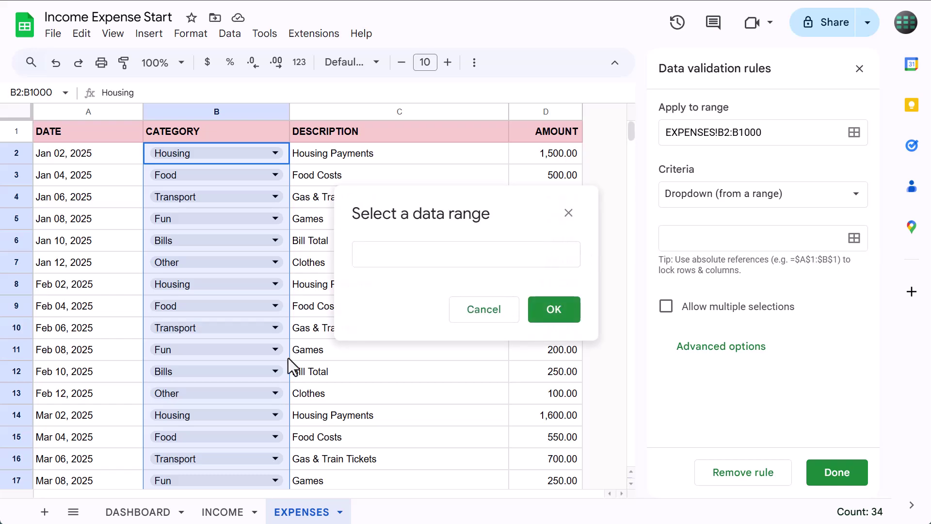
click(121, 511)
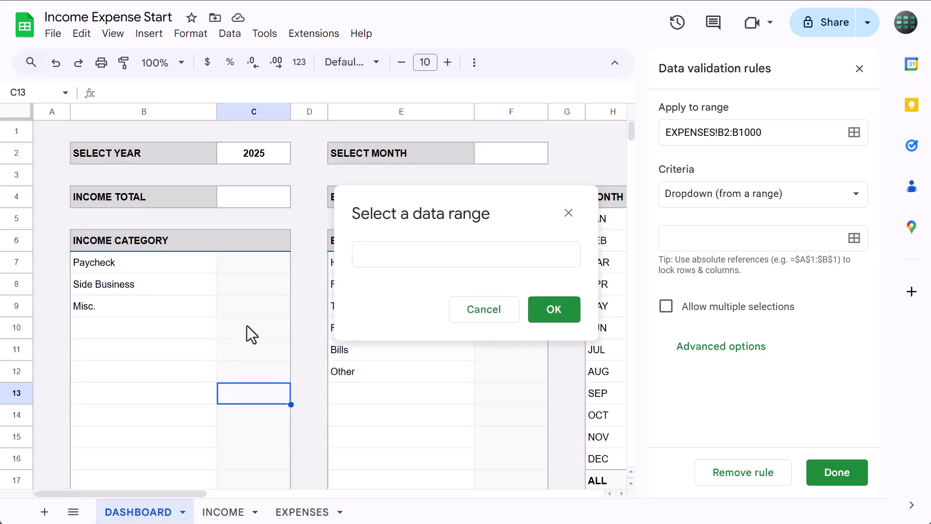
scroll(249, 328, right, 2)
scroll(246, 327, right, 3)
drag(211, 262, 217, 405)
scroll(219, 348, down, 1)
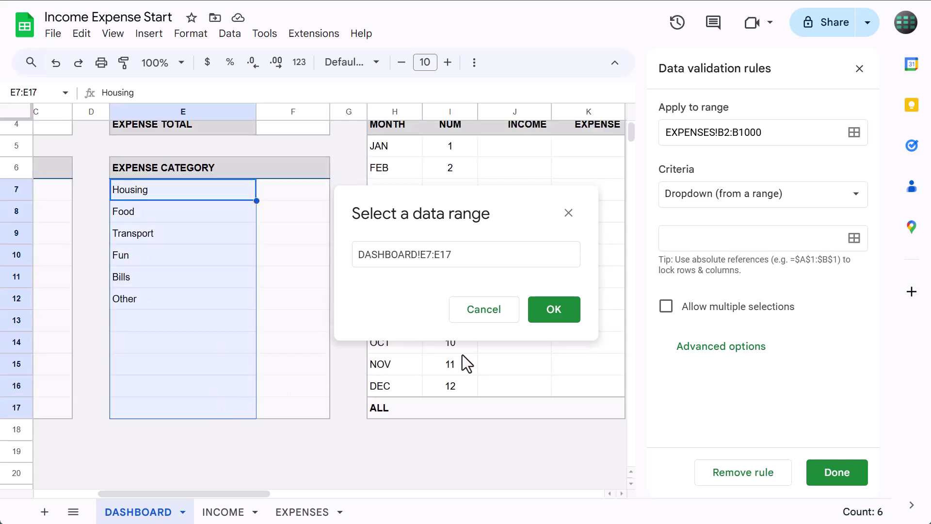
click(557, 313)
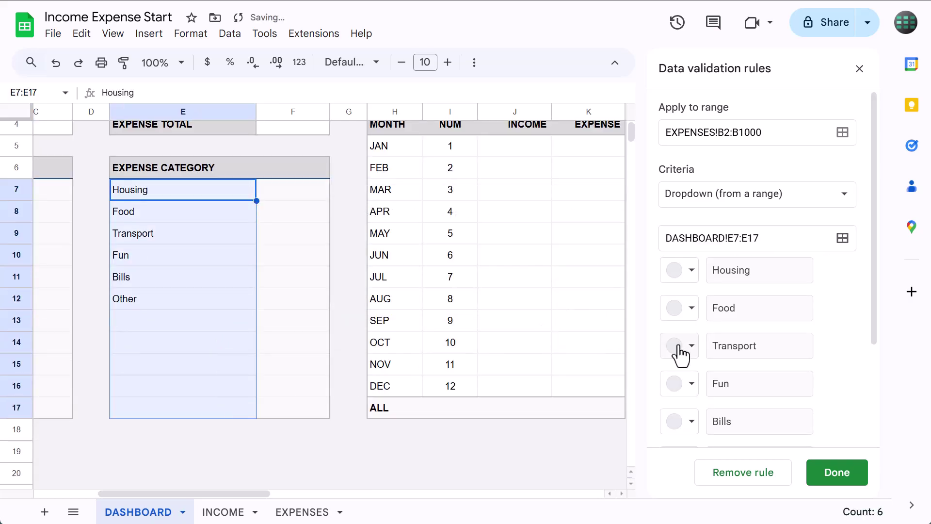
Step: Set the expense category dropdown's display style to Arrow in the advanced options, save the rule and close the validation rules
scroll(684, 356, down, 3)
click(711, 439)
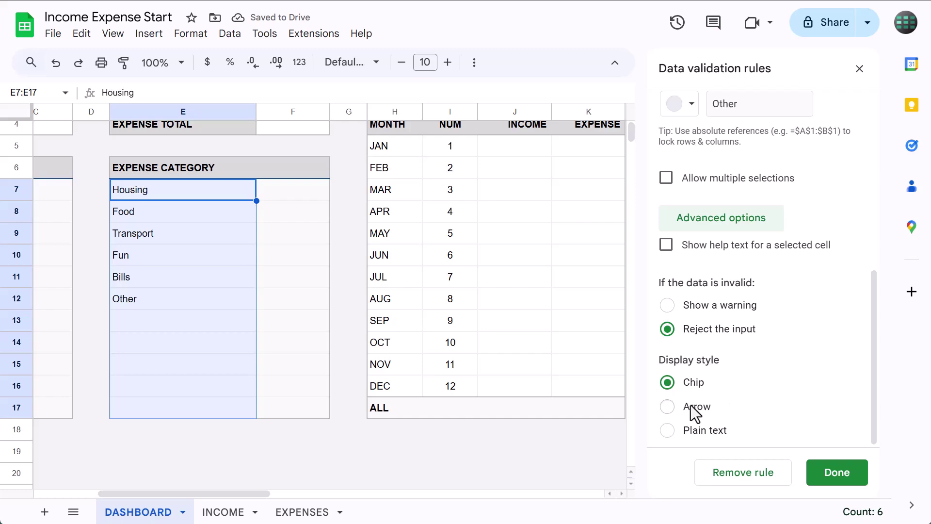
click(672, 407)
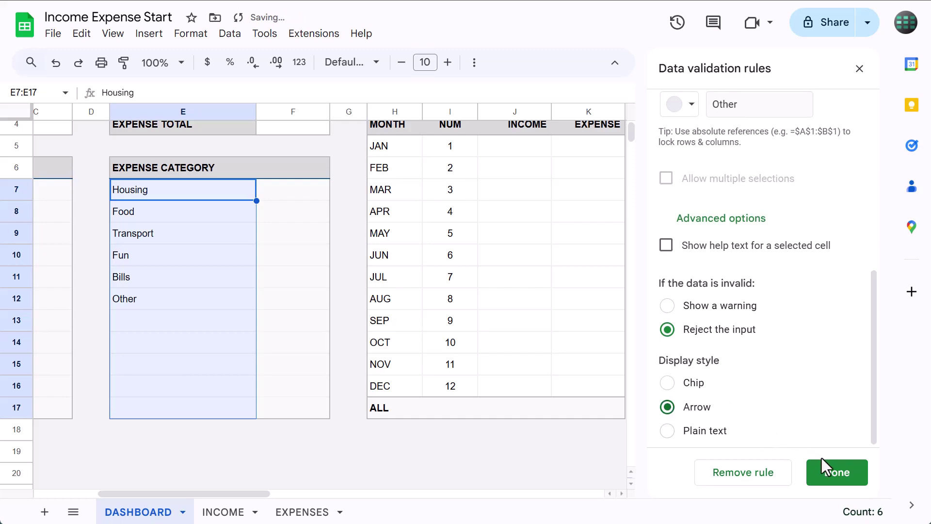
click(827, 474)
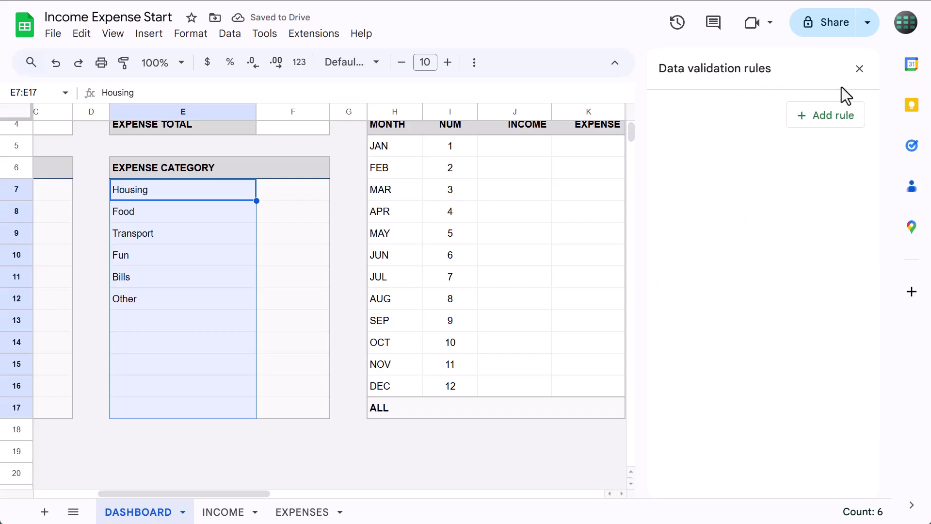
click(859, 68)
Step: Check the category dropdown in cell B2 of the EXPENSES sheet, keeping Housing selected
click(301, 511)
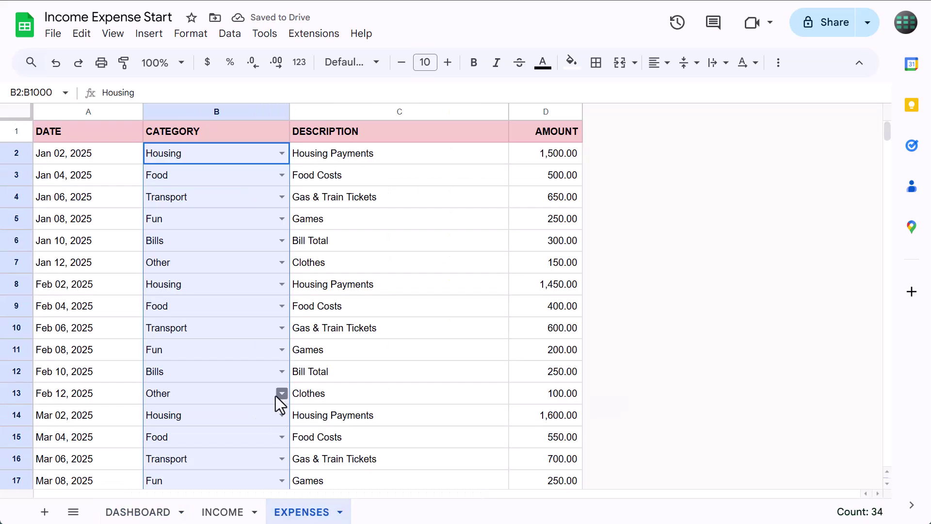
click(234, 155)
click(281, 153)
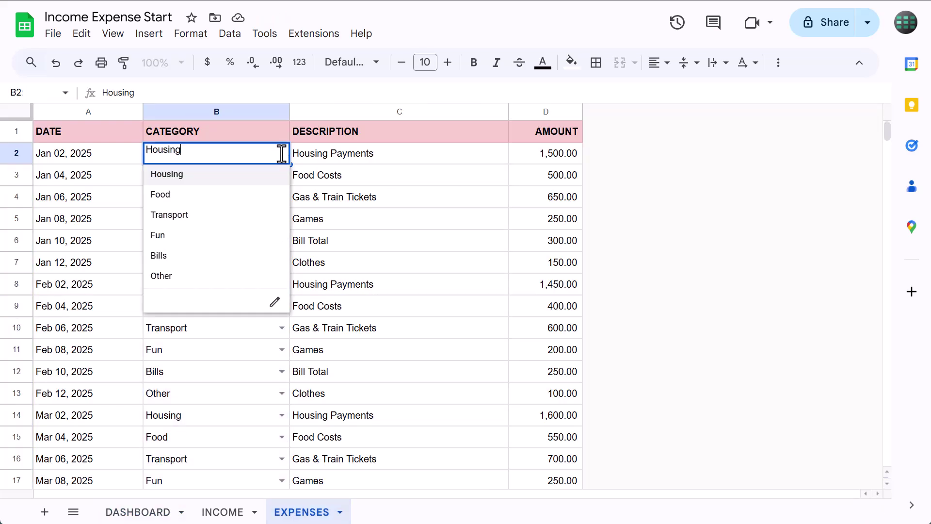
click(260, 174)
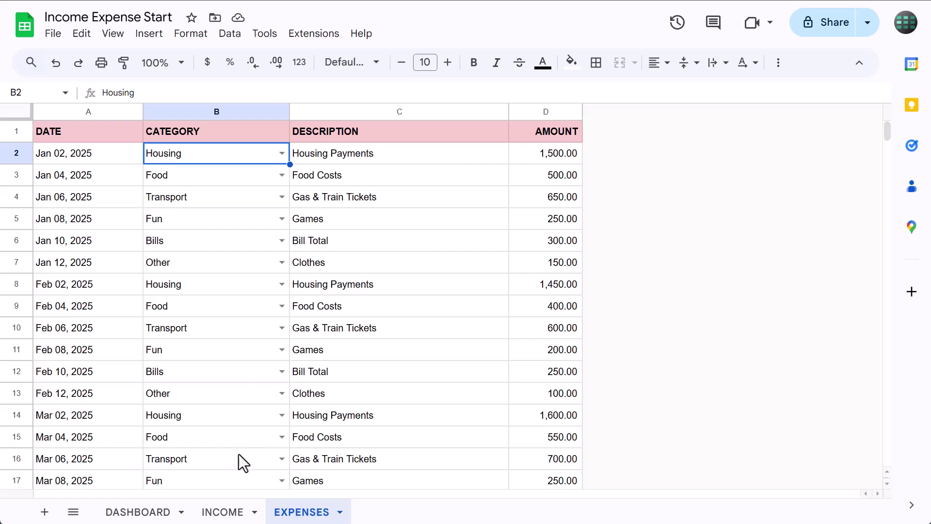
Step: Create a named range called incomeDate for the date column of the INCOME sheet, covering INCOME!A2:A
click(226, 512)
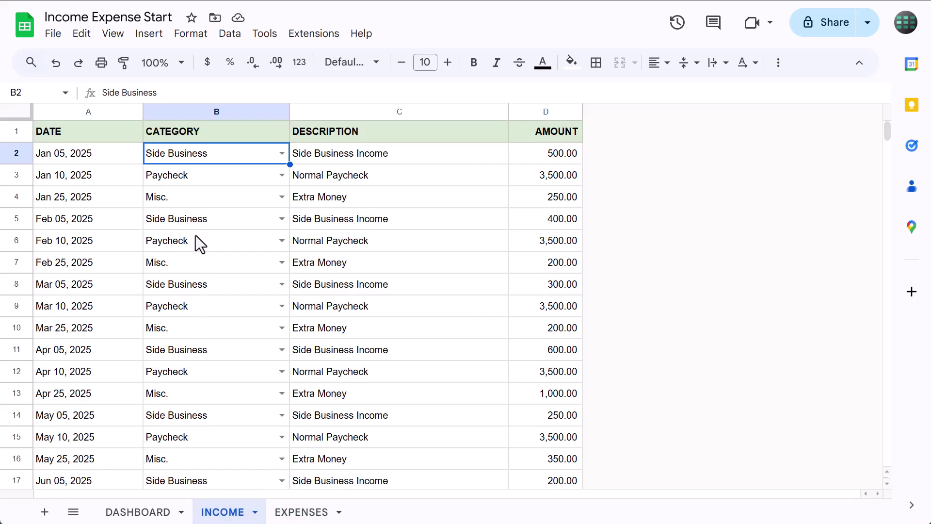
click(231, 34)
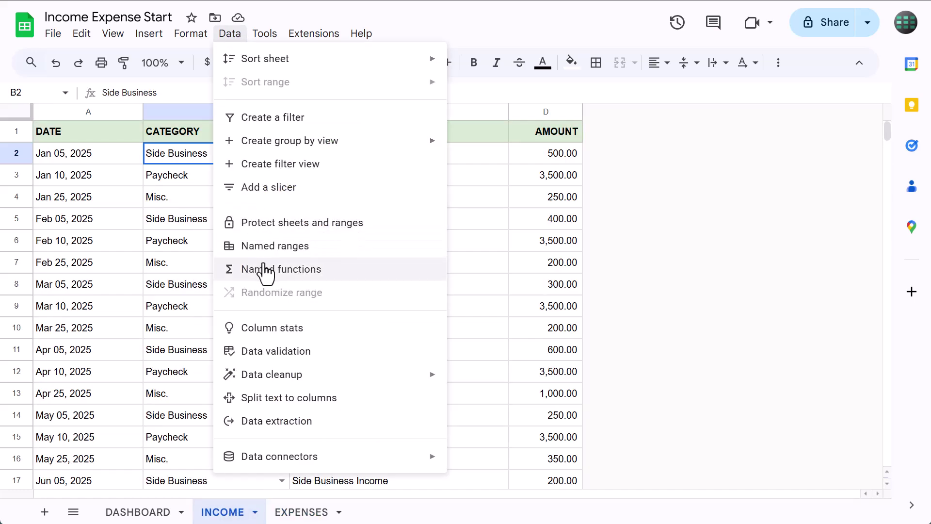
click(266, 246)
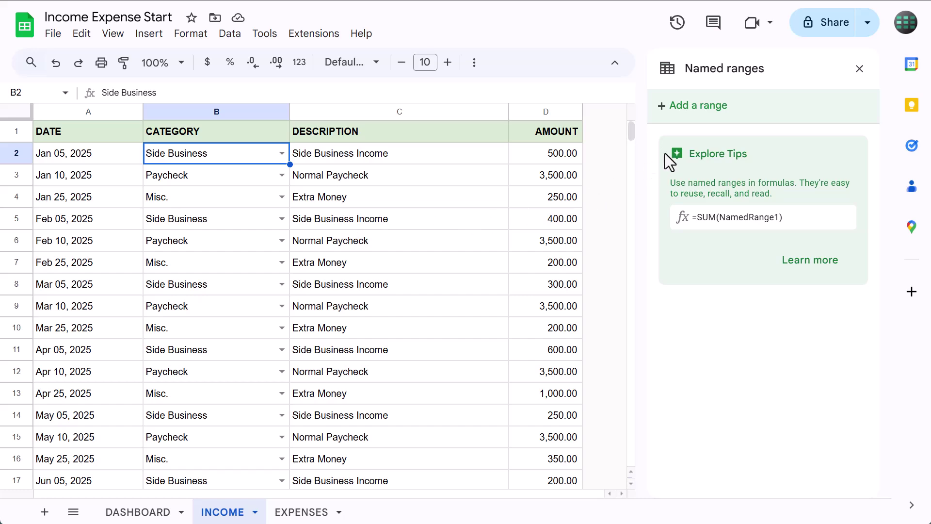
click(712, 107)
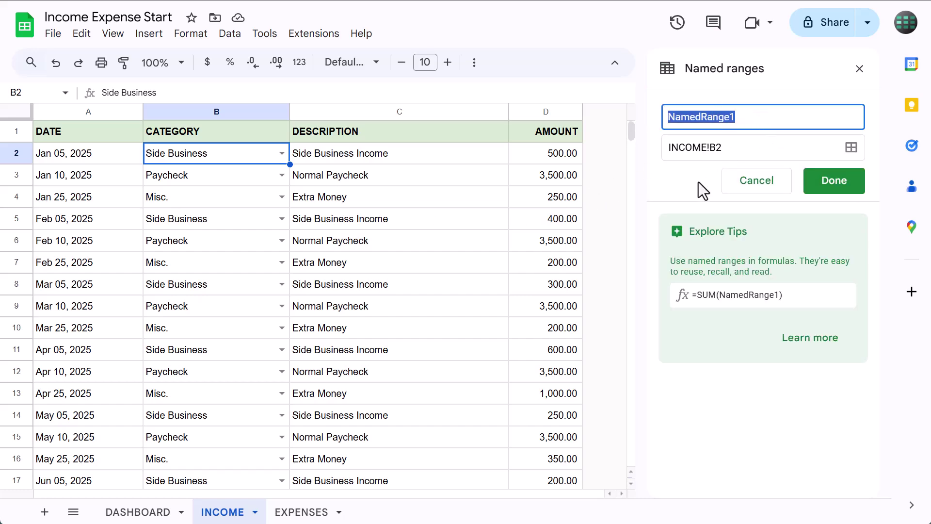
text(incomeDate)
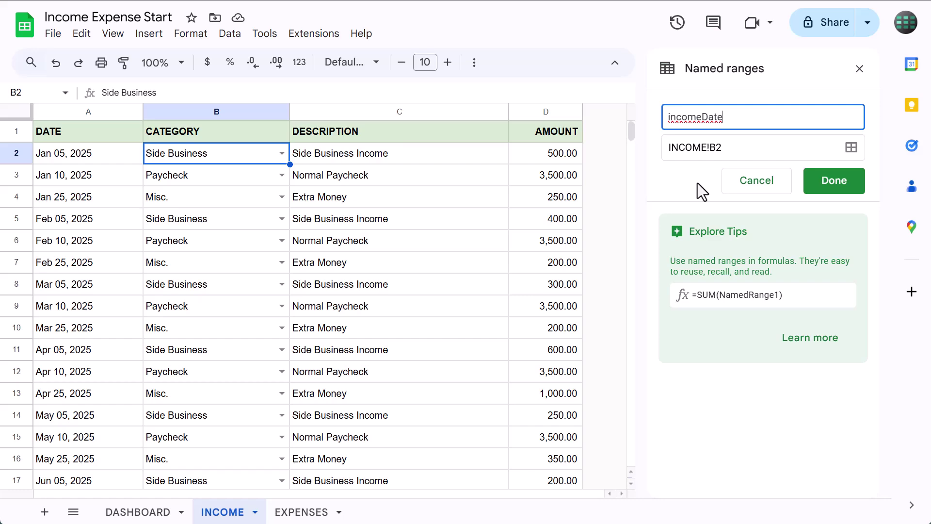
click(752, 148)
key(BackSpace)
key(BackSpace)
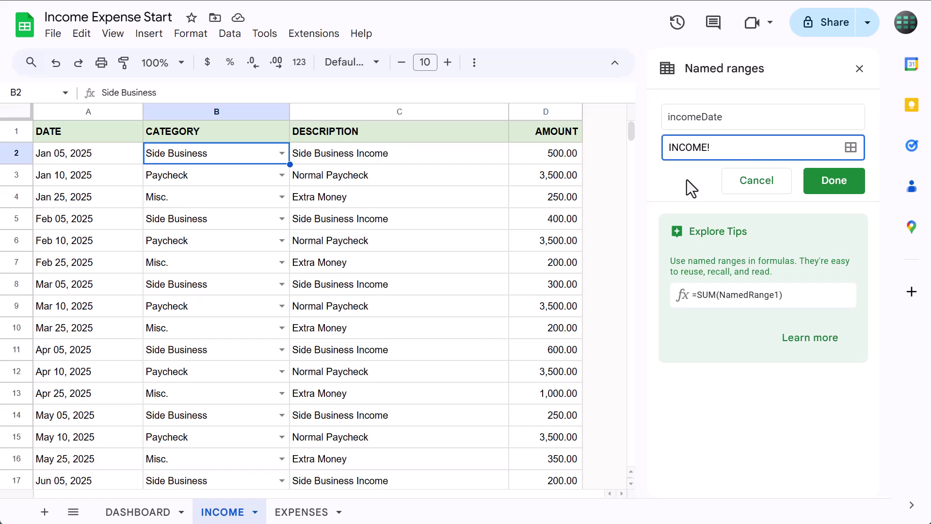
text(A2:A)
click(826, 187)
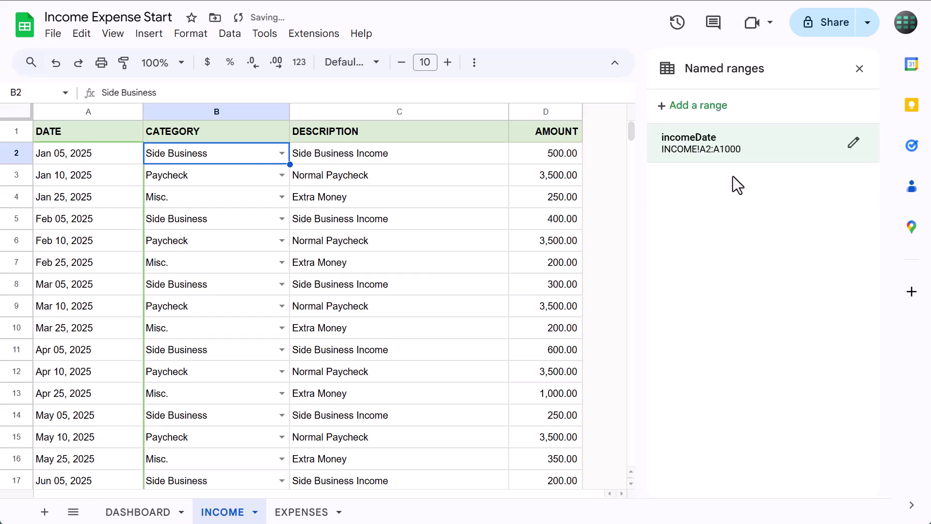
Step: Add a named range called incomeCategory covering INCOME!B2:B
click(714, 106)
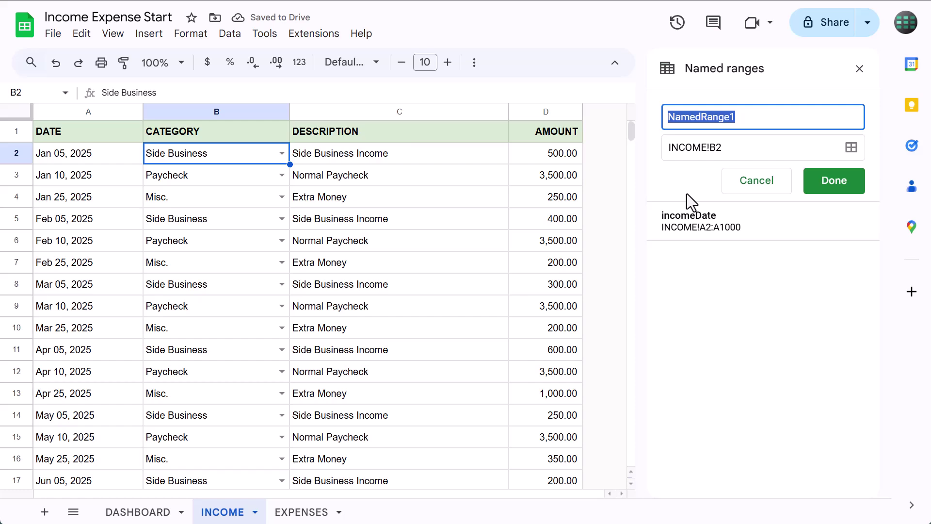
text(incomeCategory)
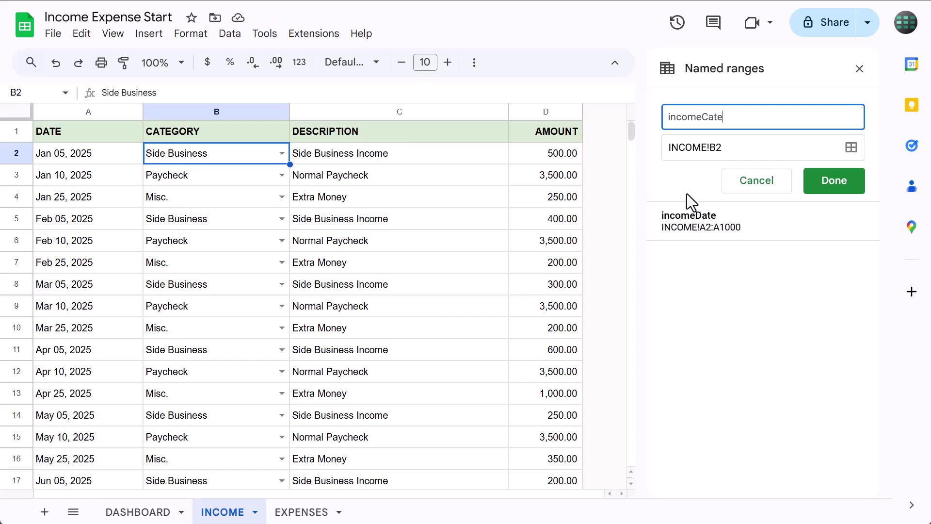
click(742, 148)
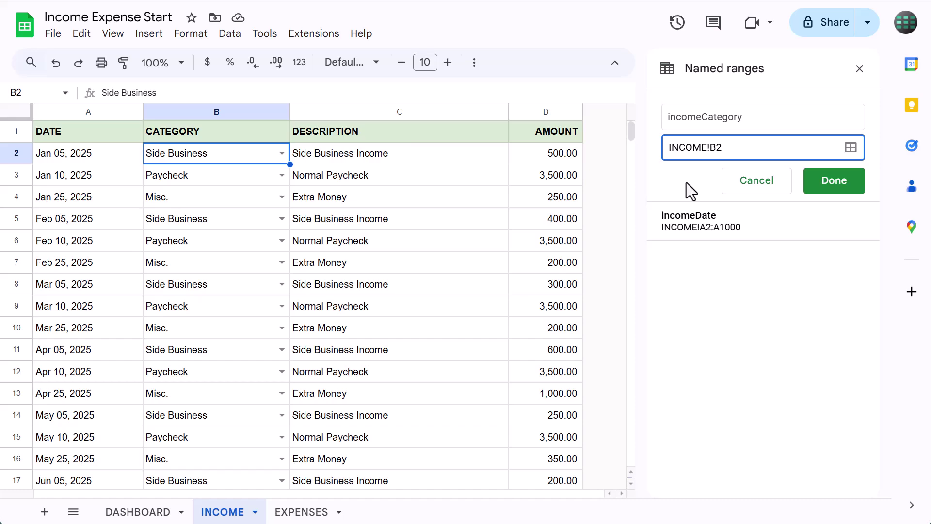
text(:B)
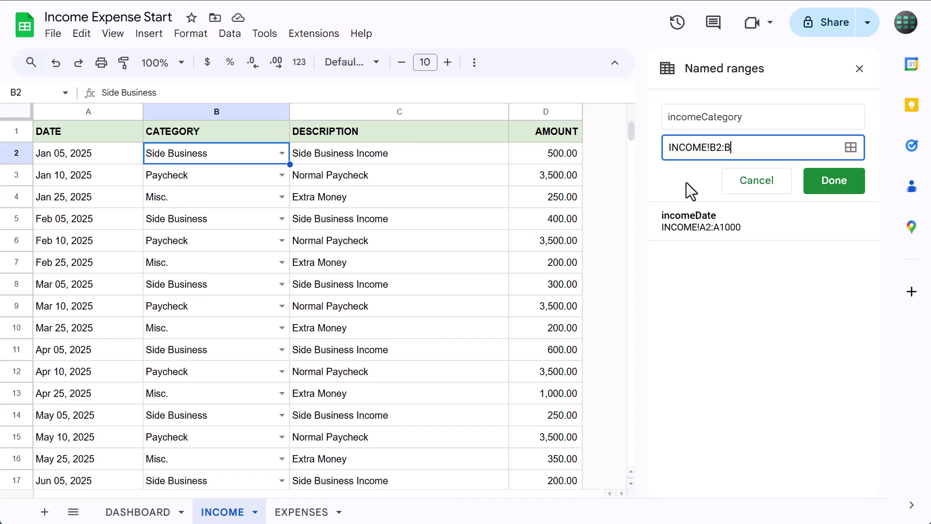
click(837, 186)
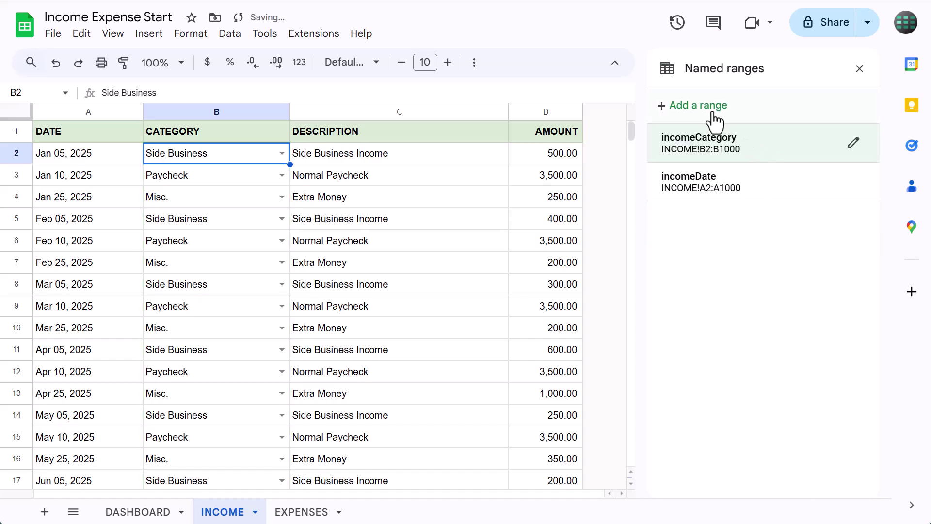
Step: Add a named range called incomeAmount covering INCOME!D2:D
click(712, 114)
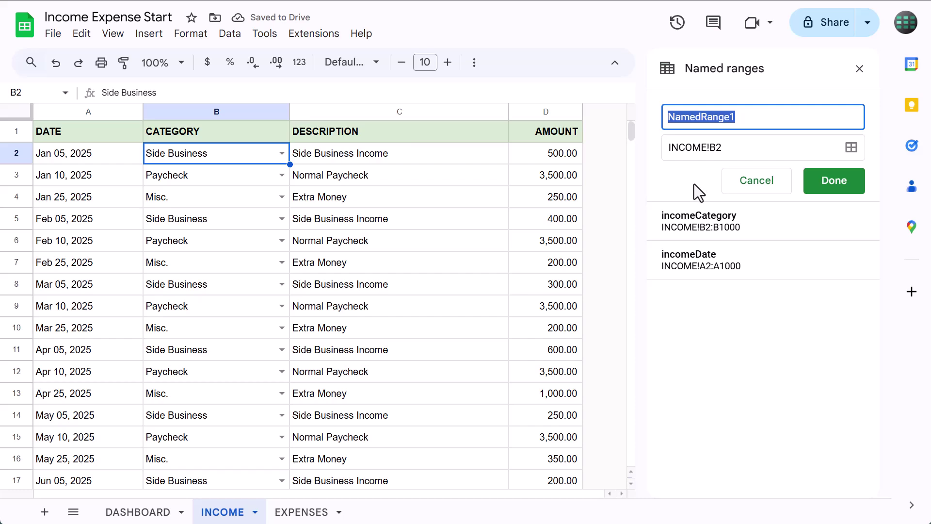
text(incomeAmount)
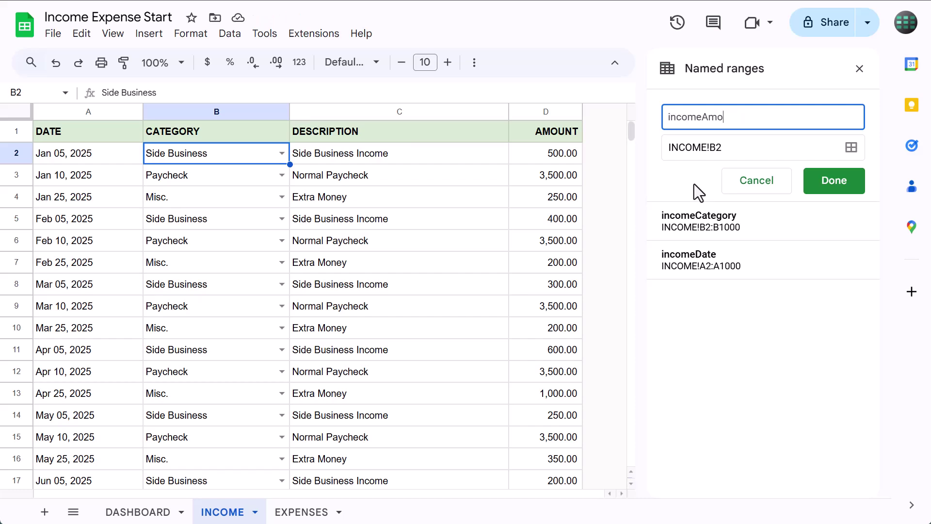
click(747, 147)
key(BackSpace)
key(BackSpace)
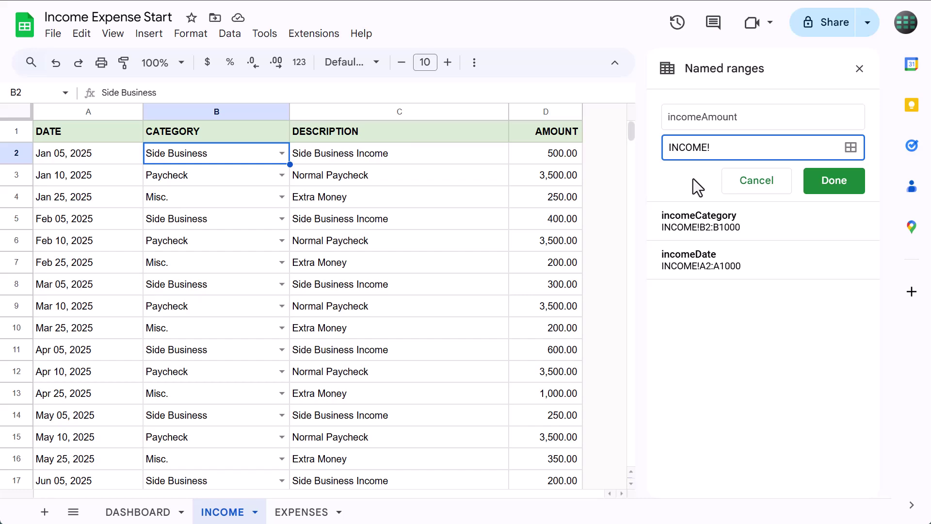
text(D2:D)
click(832, 183)
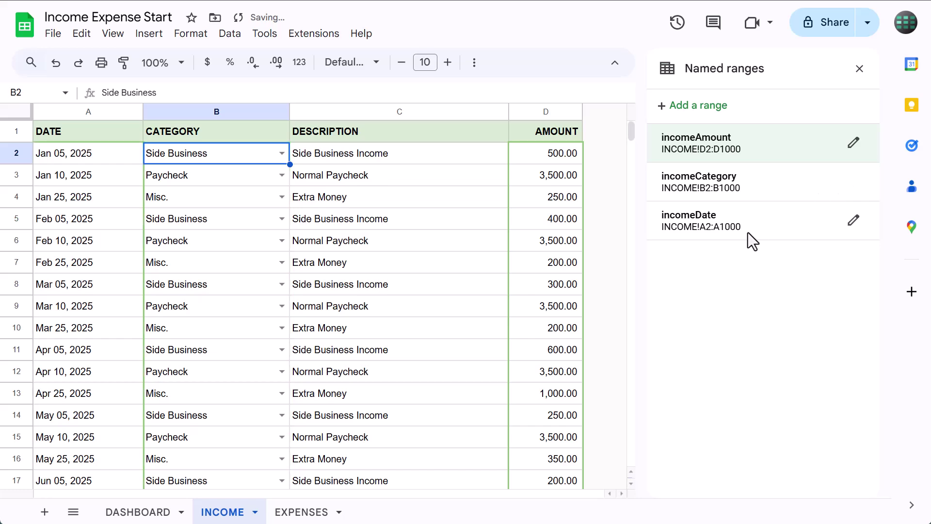
Step: Create a named range called expenseDate for the date column of the EXPENSES sheet, covering EXPENSES!A2:A
click(301, 513)
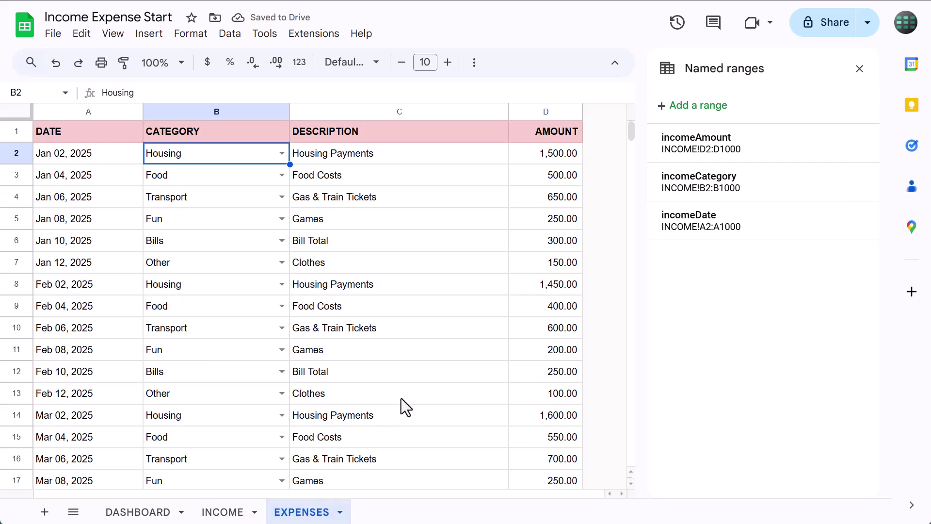
click(737, 107)
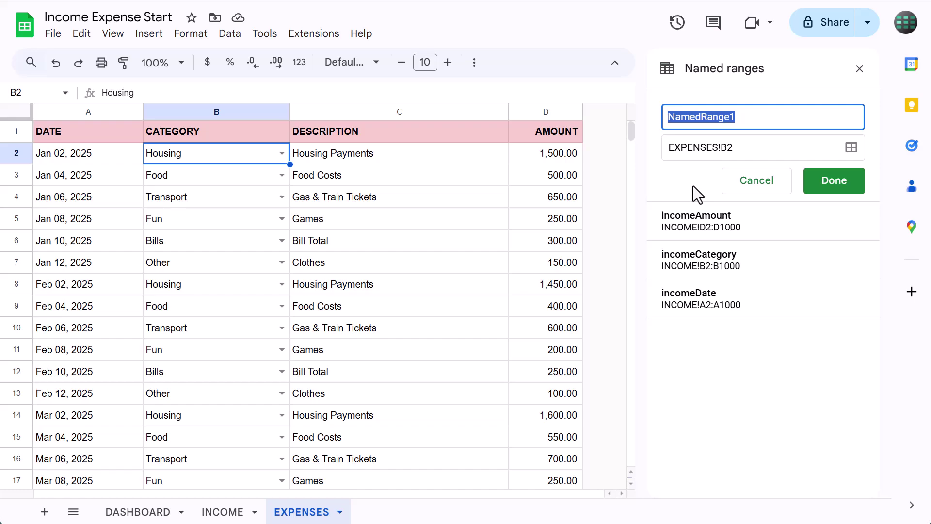
text(expenseDate)
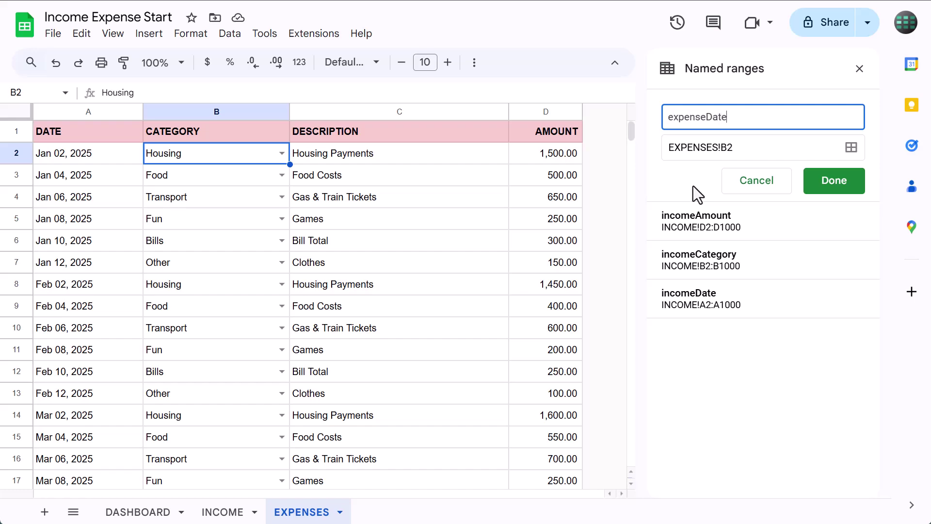
key(Tab)
click(767, 144)
key(BackSpace)
key(BackSpace)
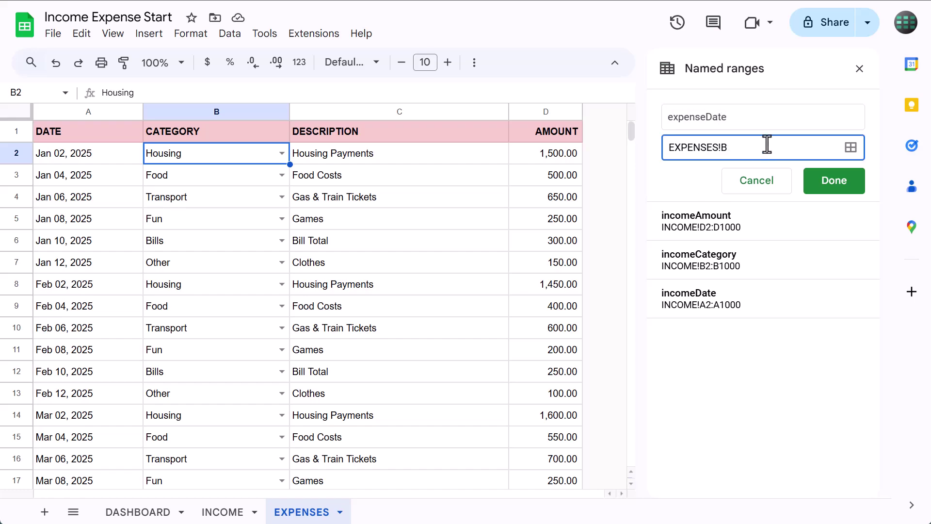
text(A2:A)
click(827, 178)
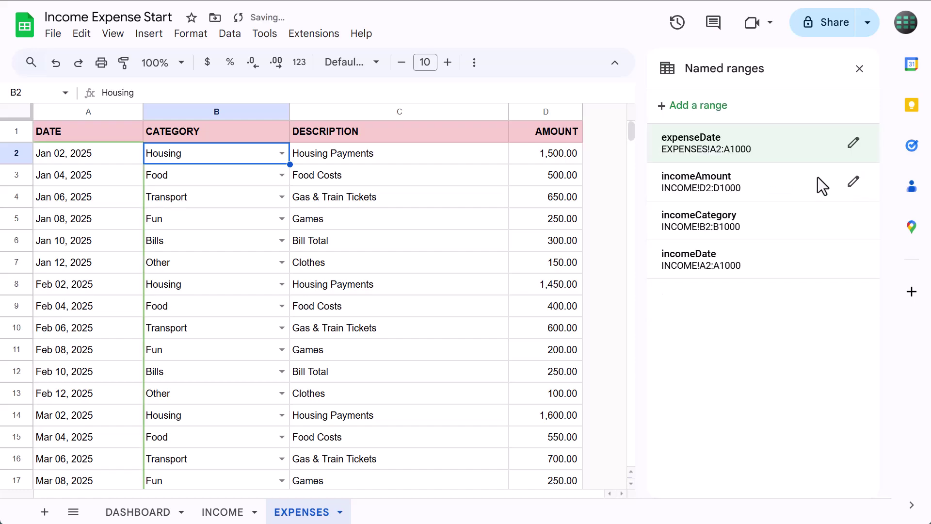
Step: Add a named range called expenseCategory covering EXPENSES!B2:B
click(729, 113)
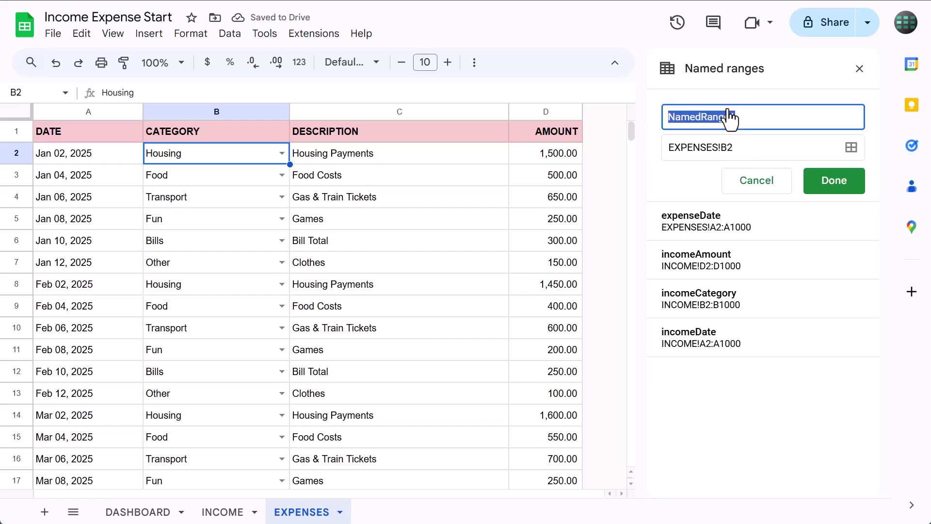
text(expense)
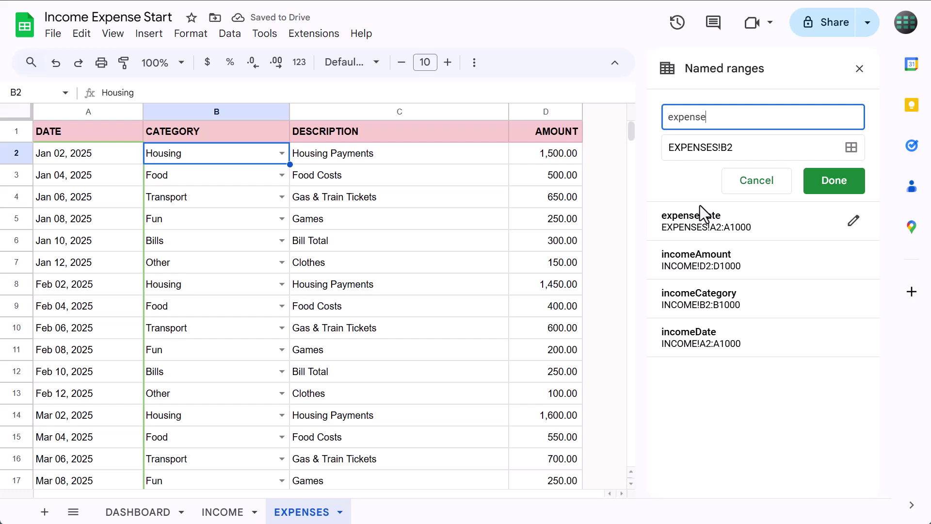
text(Category)
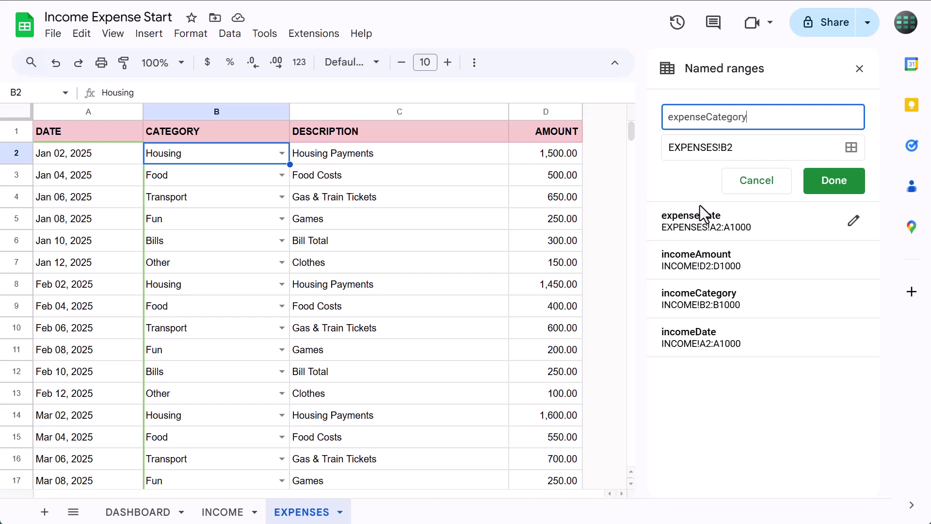
click(773, 146)
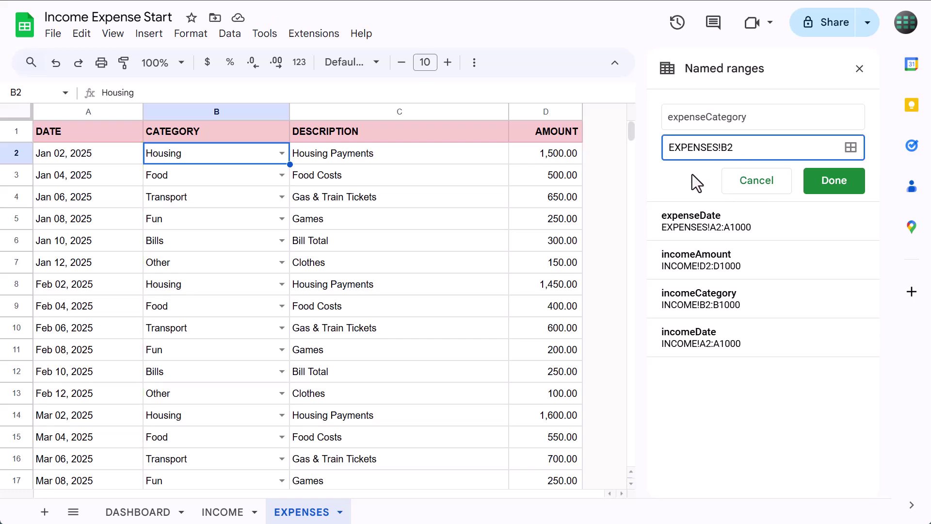
text(:B)
click(841, 178)
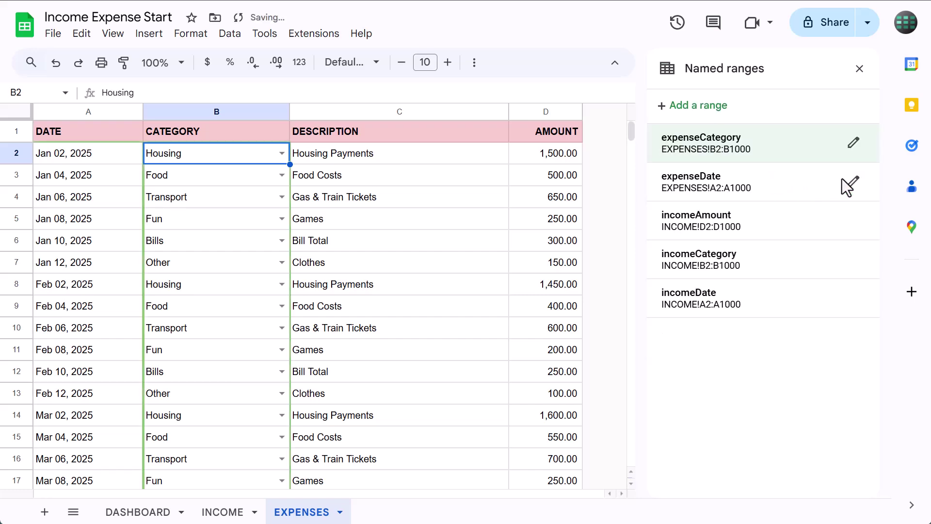
Step: Add a named range called expenseAmount covering EXPENSES!D2:D, and close the named ranges list
click(713, 115)
text(exp)
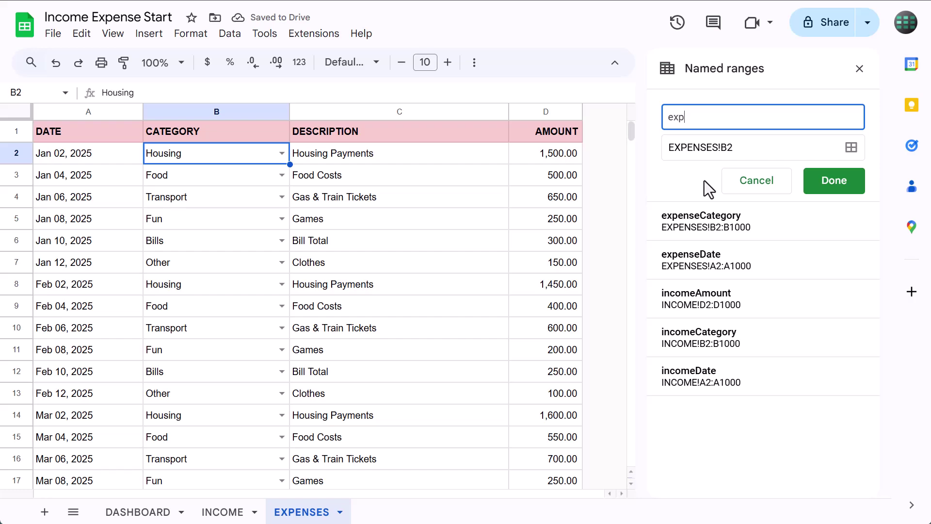
text(enseAmount)
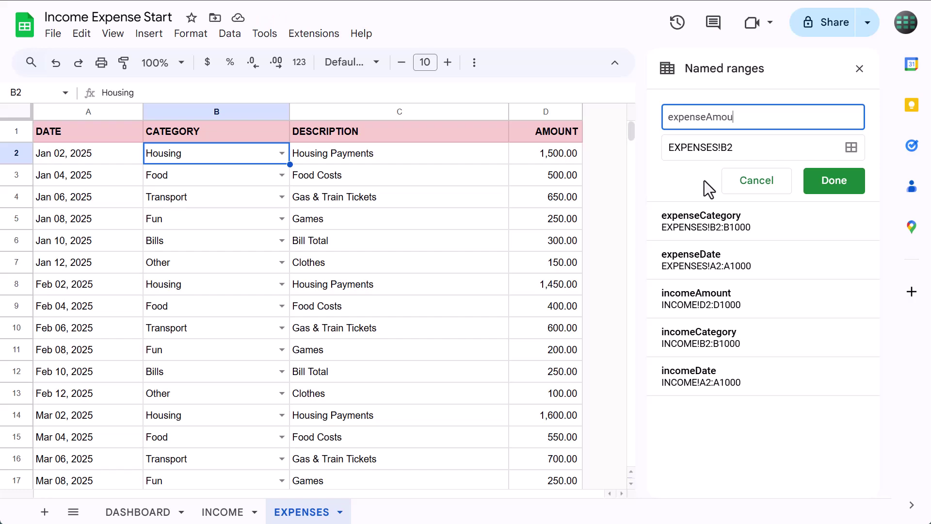
click(744, 147)
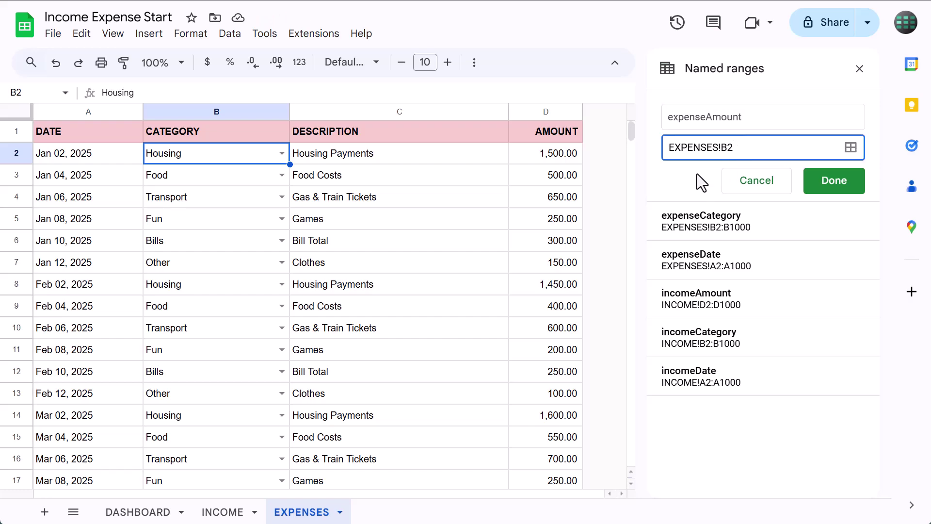
key(BackSpace)
key(BackSpace)
text(D2:D)
click(818, 177)
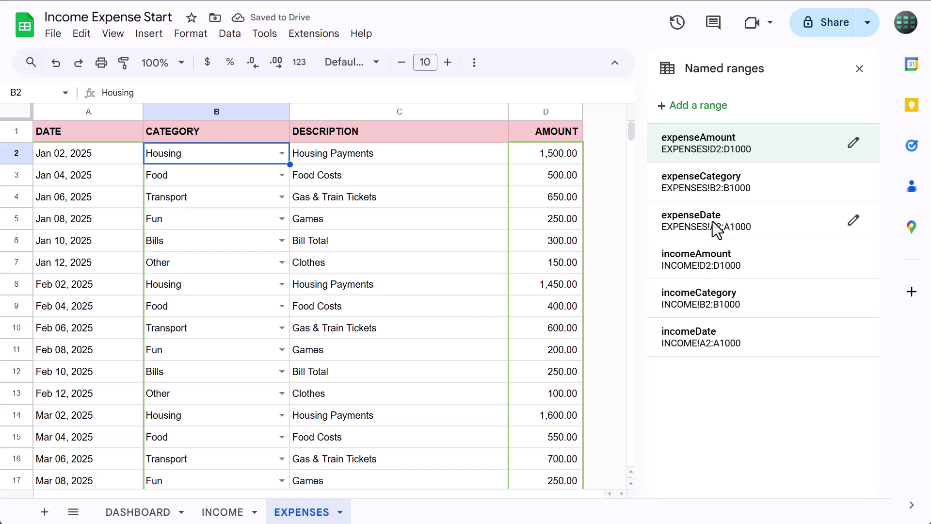
click(859, 69)
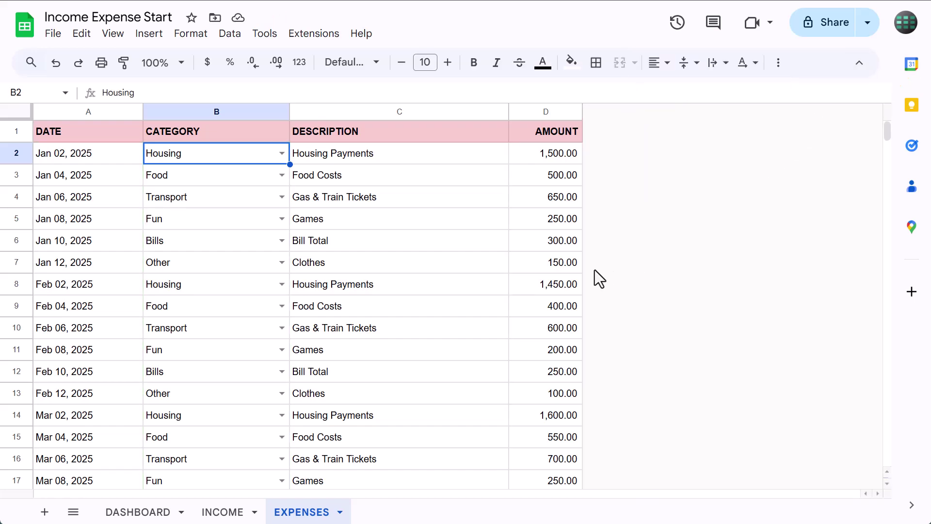
Step: Add a Dropdown (from a range) validation rule to the SELECT MONTH cell F2 on the DASHBOARD sheet
click(139, 508)
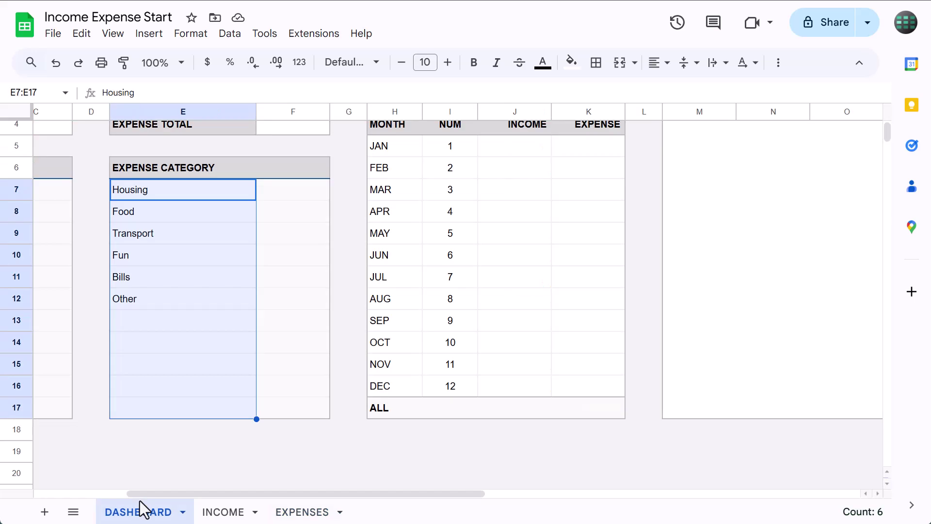
click(203, 342)
scroll(203, 342, left, 4)
scroll(202, 342, up, 2)
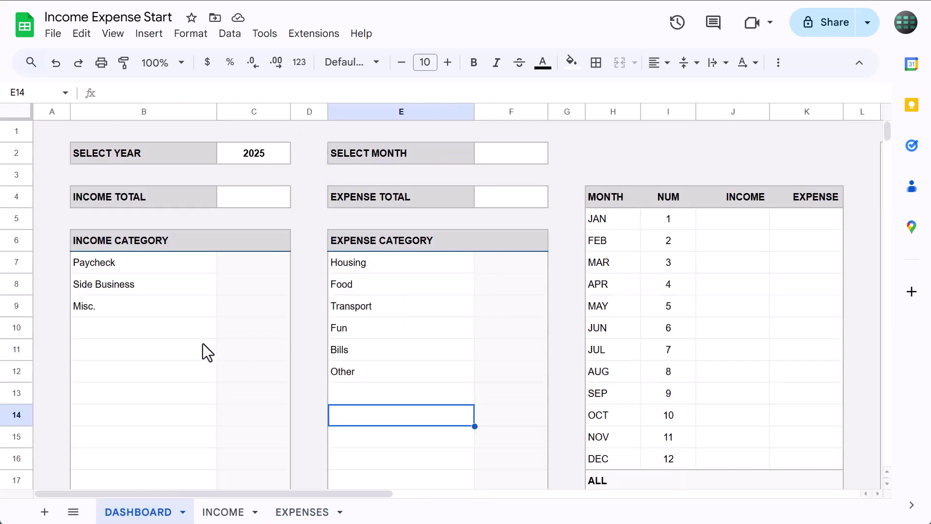
click(514, 158)
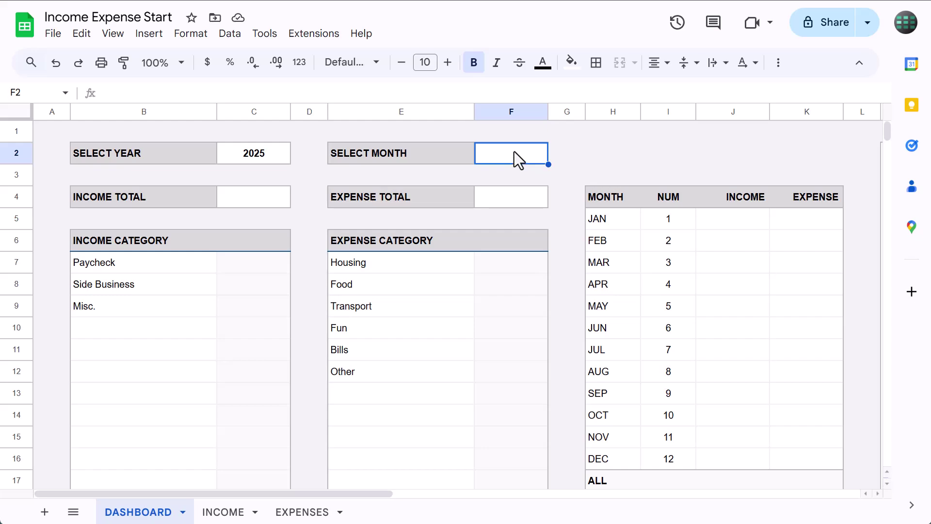
click(229, 33)
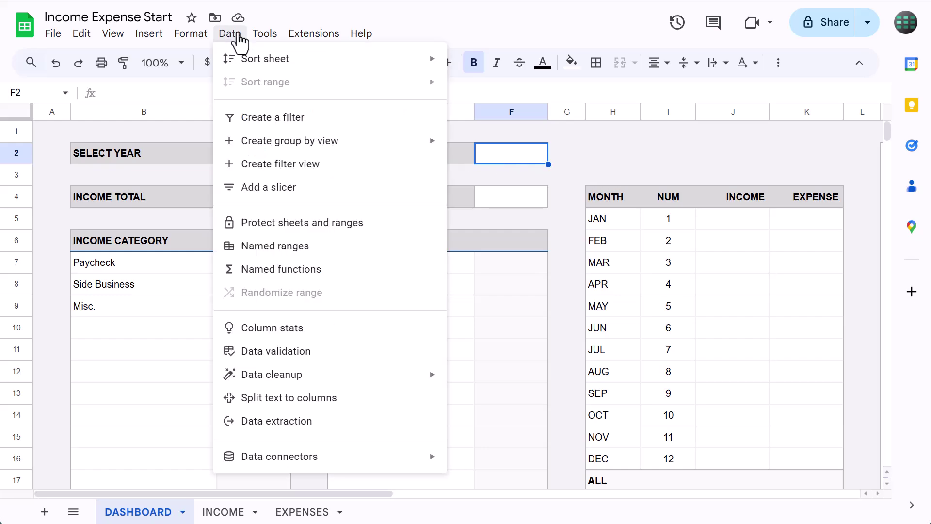
click(305, 353)
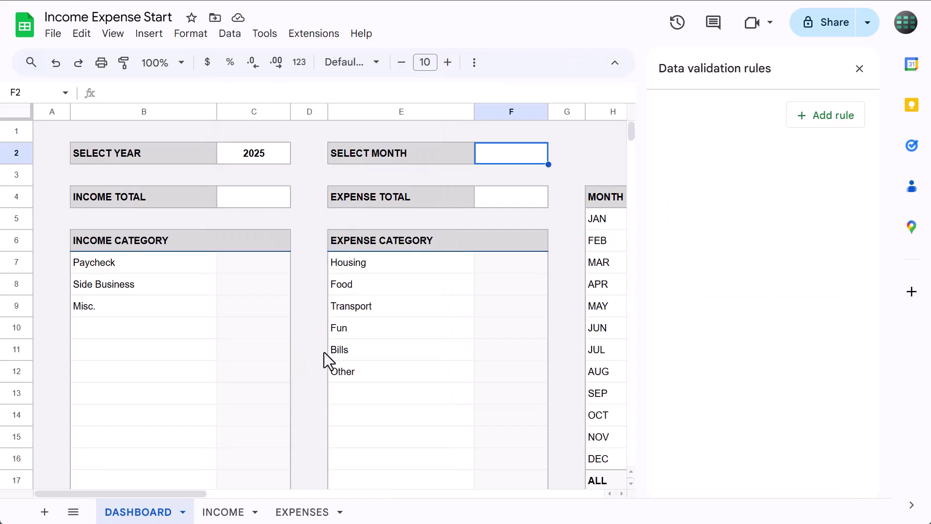
click(826, 122)
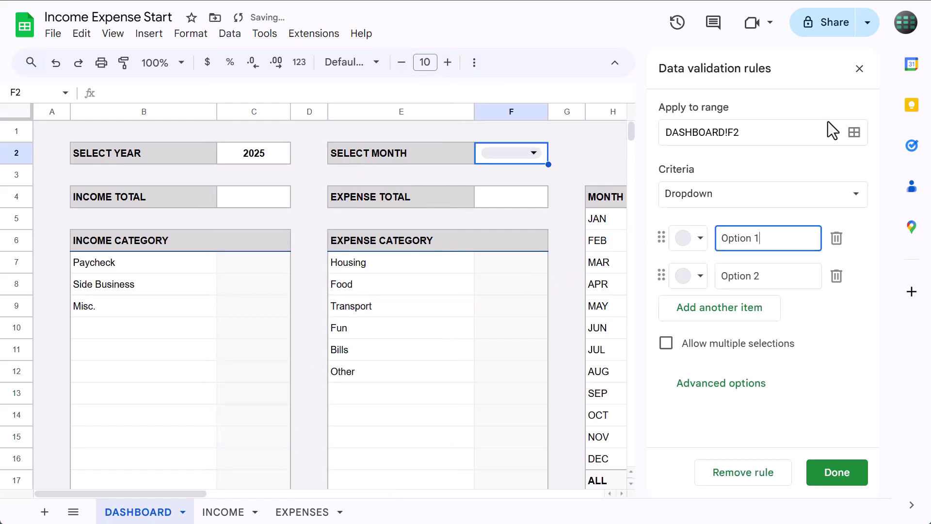
click(738, 201)
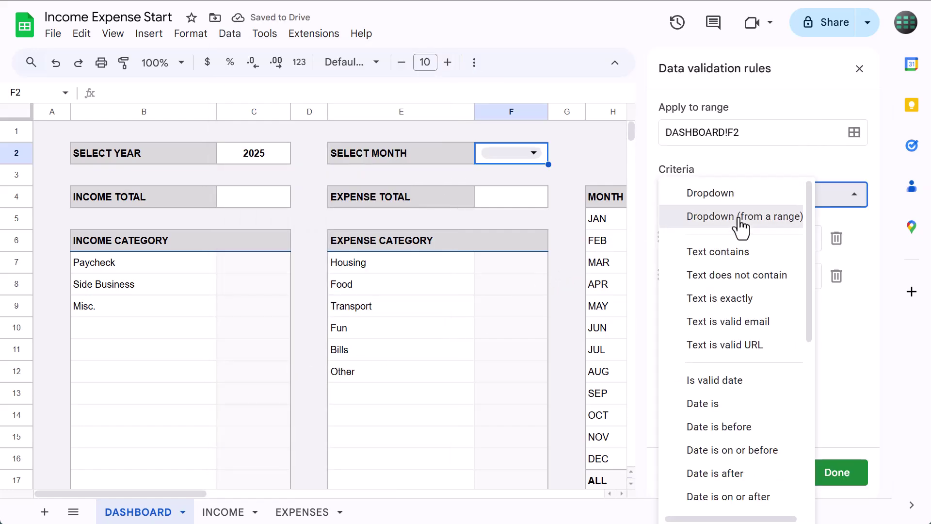
click(738, 228)
Step: Set the dropdown's source to the month names and ALL in DASHBOARD!H5:H17
click(735, 237)
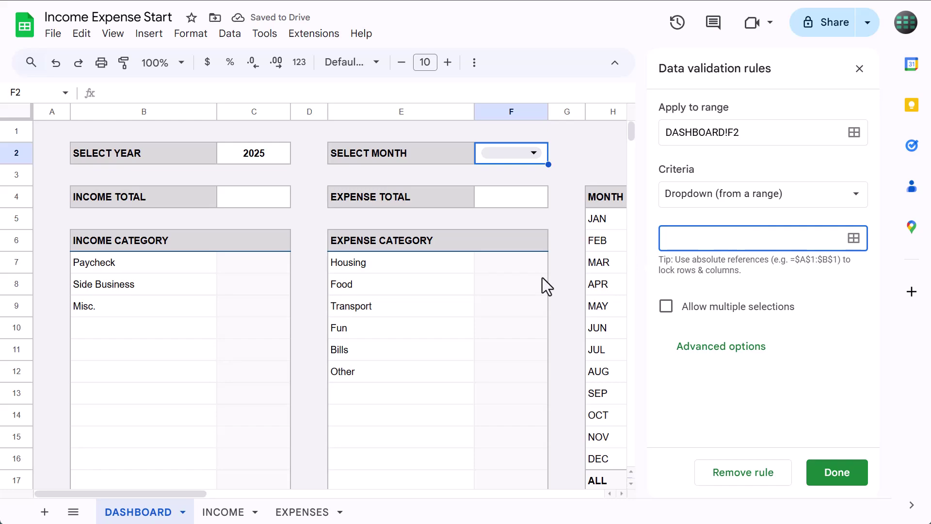
scroll(514, 291, right, 3)
scroll(507, 280, down, 2)
drag(479, 148, 473, 410)
click(571, 322)
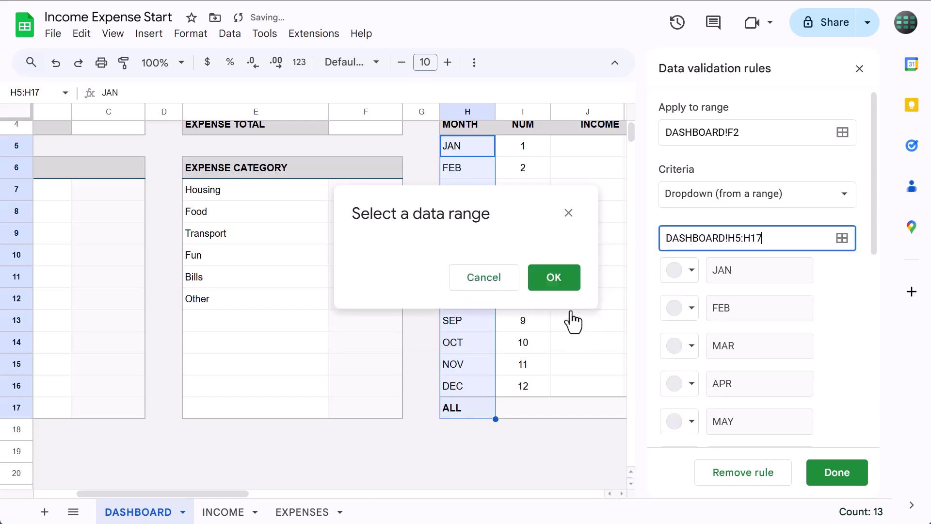
Step: Set the month dropdown's display style to Arrow, save the rule and close the data validation rules
scroll(775, 326, down, 8)
click(751, 442)
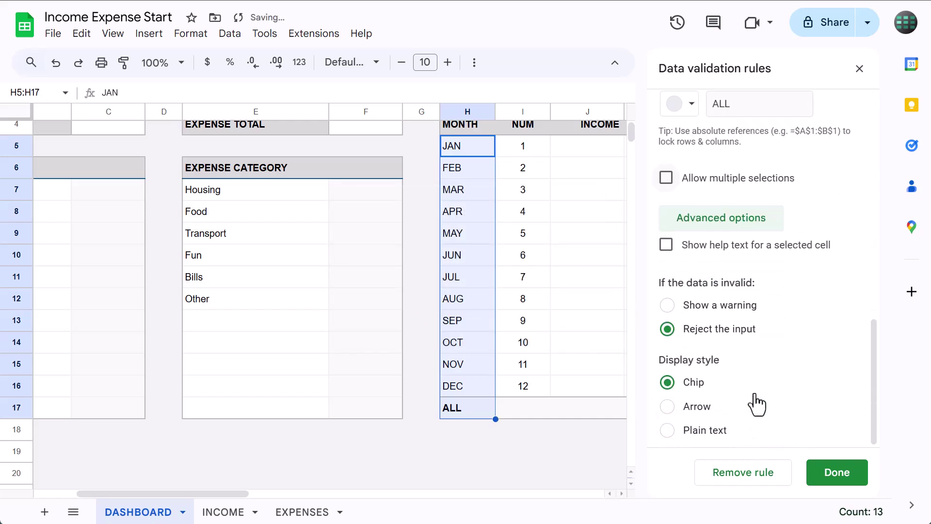
click(671, 406)
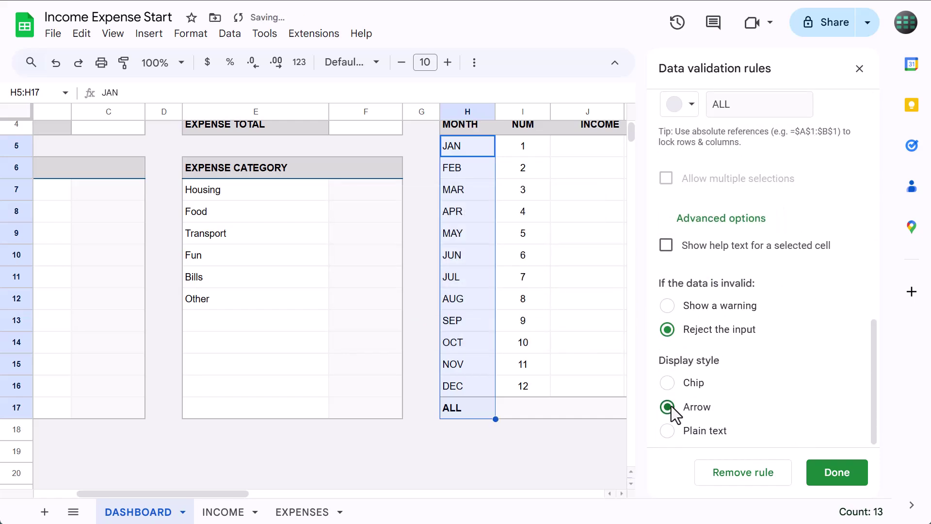
click(823, 478)
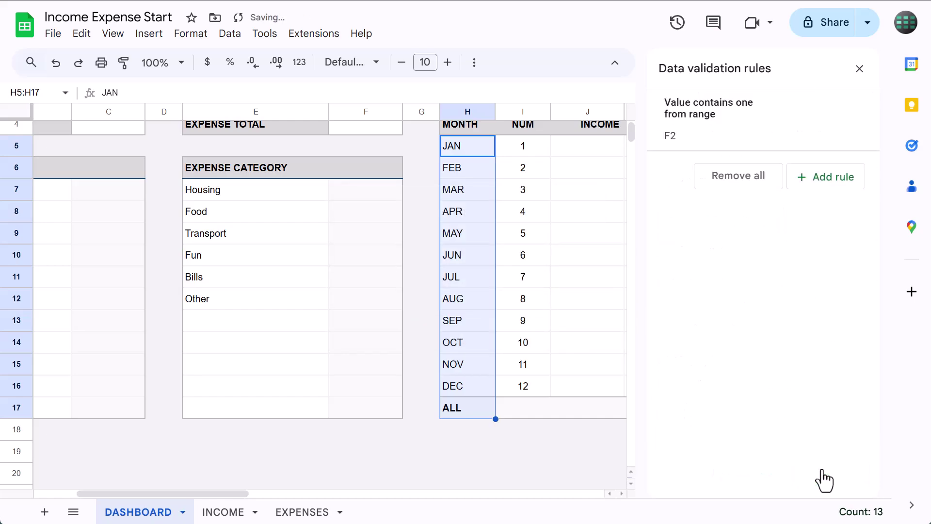
click(860, 68)
scroll(395, 242, up, 2)
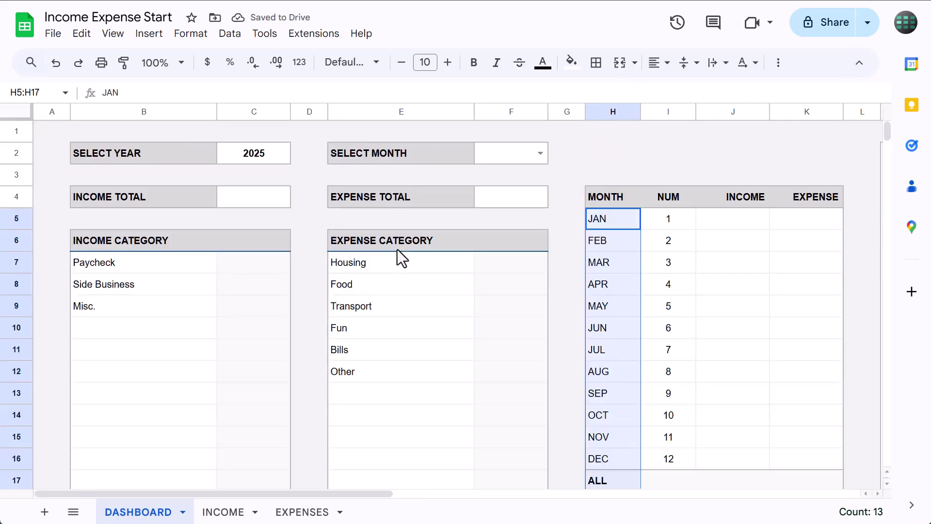
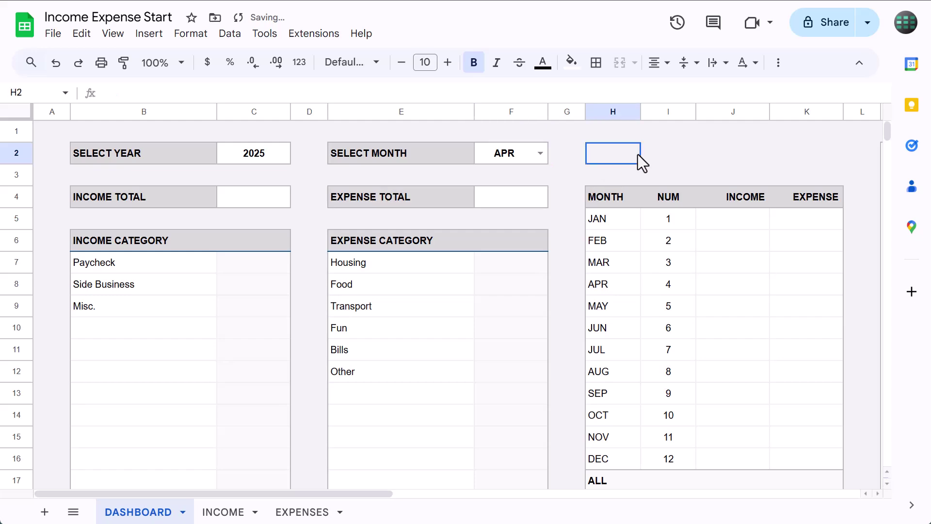
Step: Enter =SUMIFS(incomeAmount,ARRAYFORMULA(MONTH(incomeDate)),I5,ARRAYFORMULA(YEAR(incomeDate)),$C$2) in INCOME cell J5 and fill it down to J16
click(730, 220)
drag(729, 221, 788, 460)
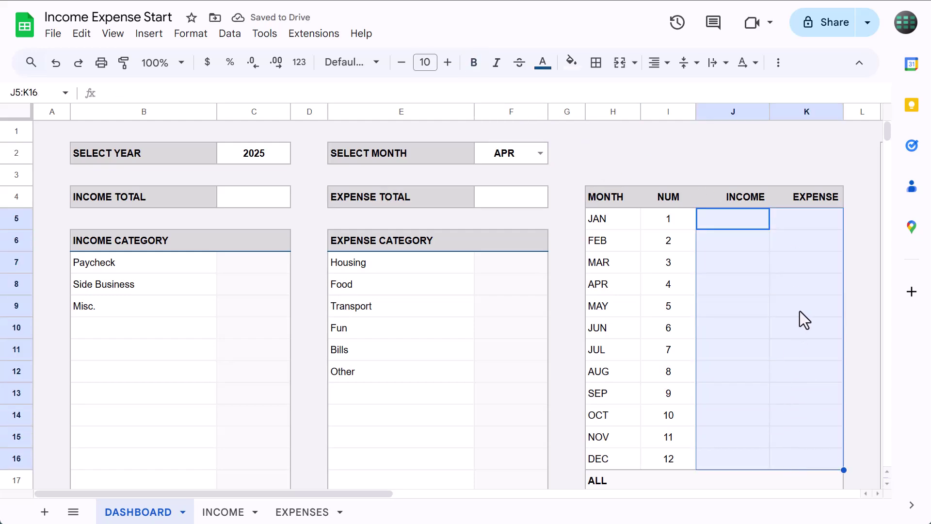
click(736, 220)
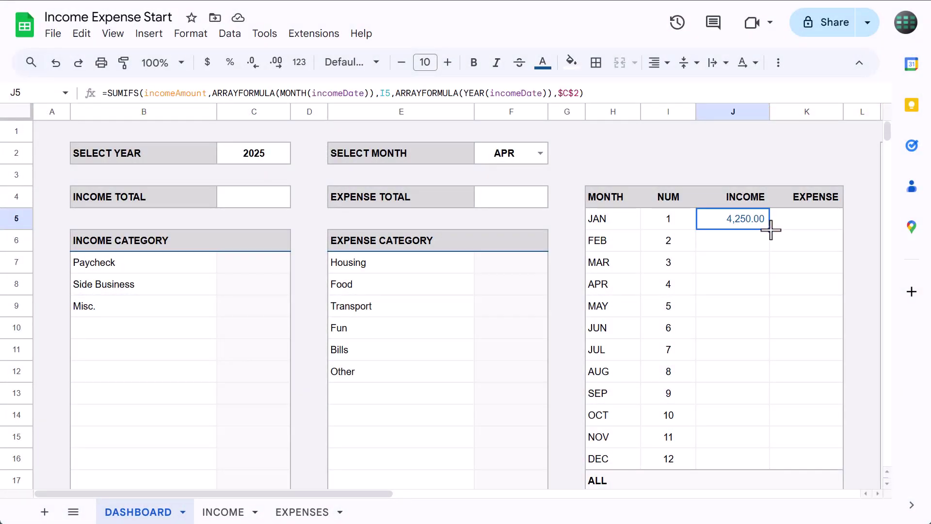
drag(771, 229, 766, 456)
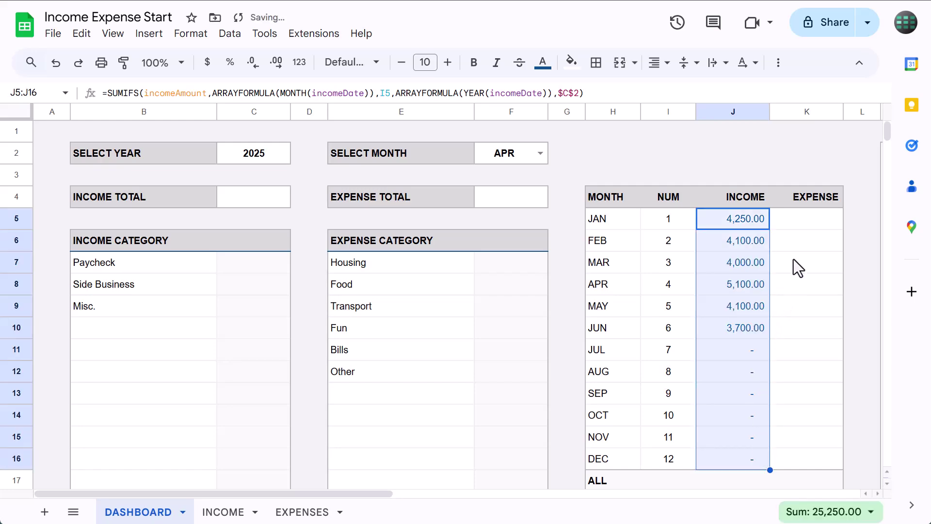
Step: Enter =SUMIFS(expenseAmount,ARRAYFORMULA(MONTH(expenseDate)),I5,ARRAYFORMULA(YEAR(expenseDate)),$C$2) in EXPENSE cell K5 and fill it down to K16
click(799, 225)
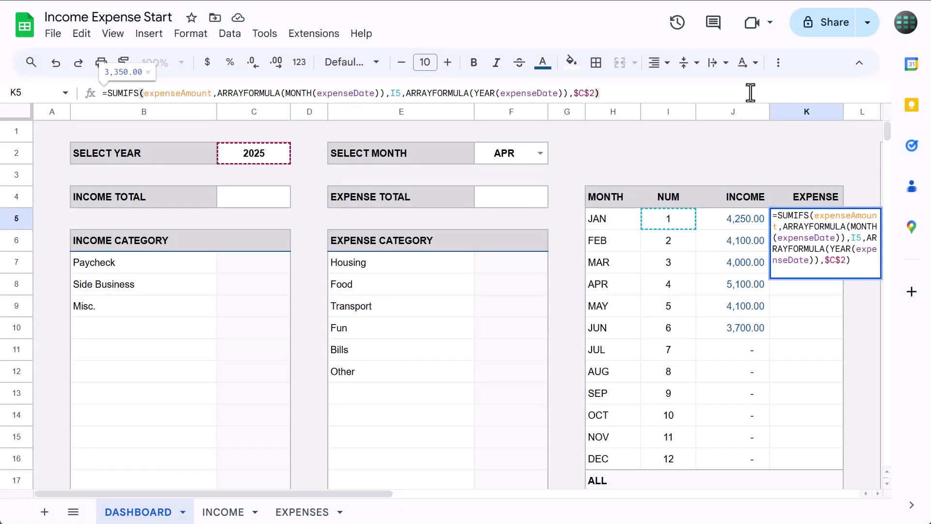
key(Return)
click(835, 224)
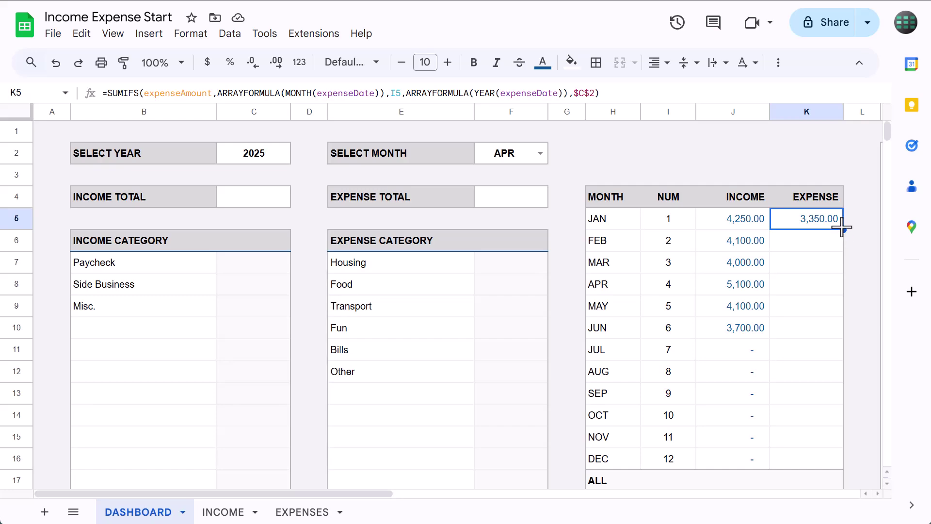
drag(844, 228, 829, 456)
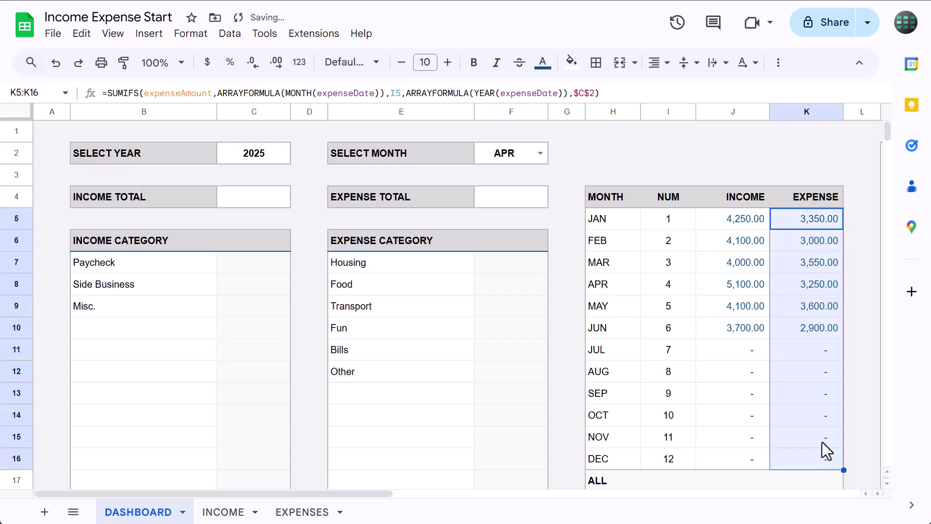
click(806, 396)
Step: Total the monthly income in the ALL row by entering =SUM(J5:J16) in cell J17
scroll(620, 246, down, 3)
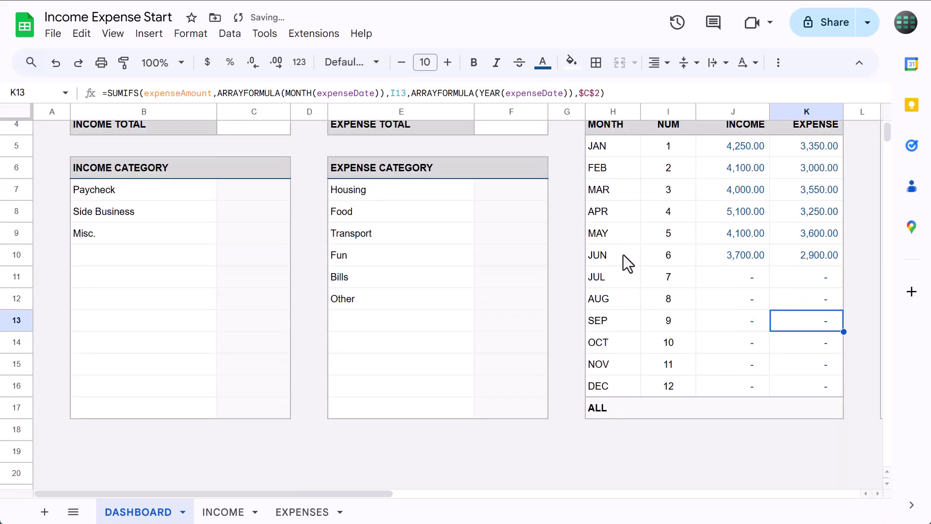
click(716, 415)
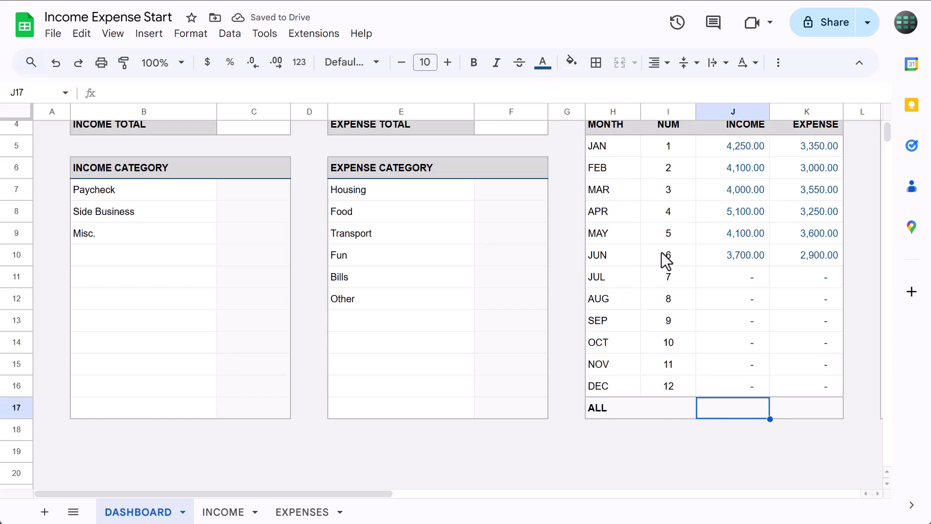
click(684, 92)
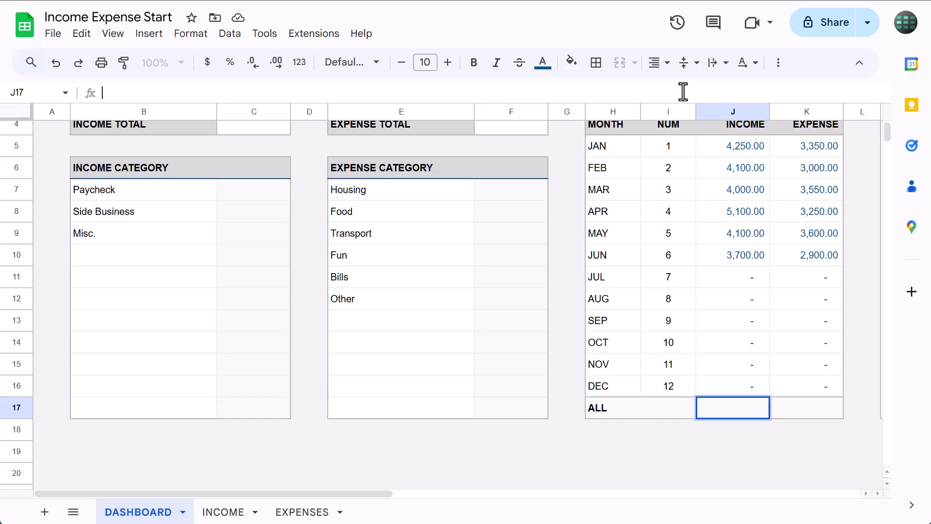
text(=su)
key(Tab)
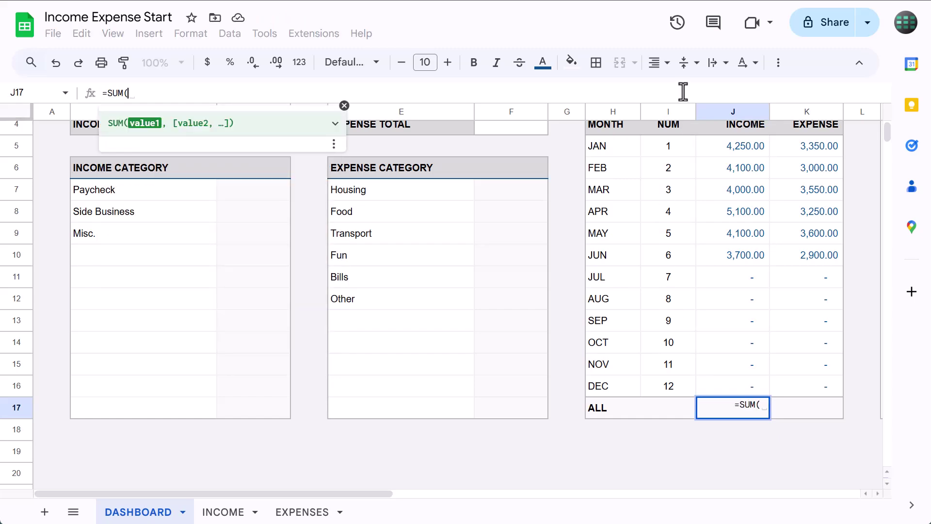
drag(731, 145, 726, 380)
text())
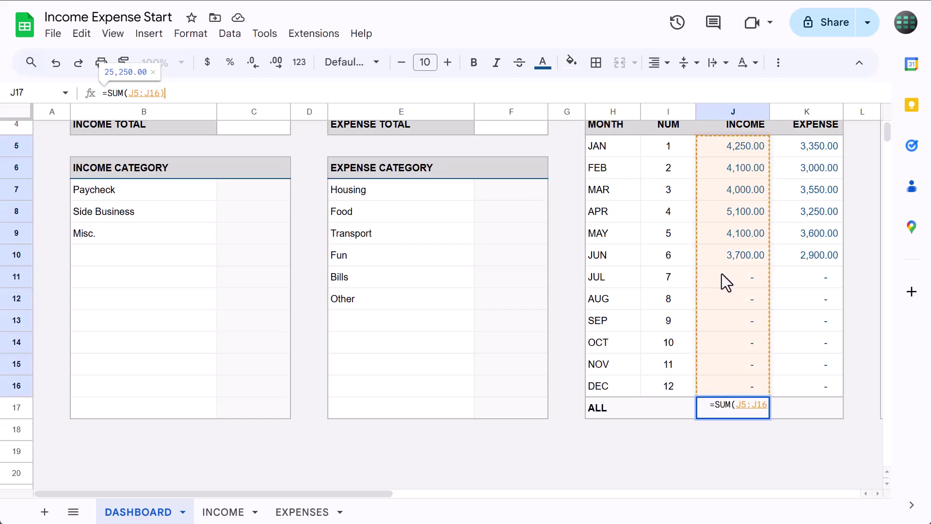
key(Return)
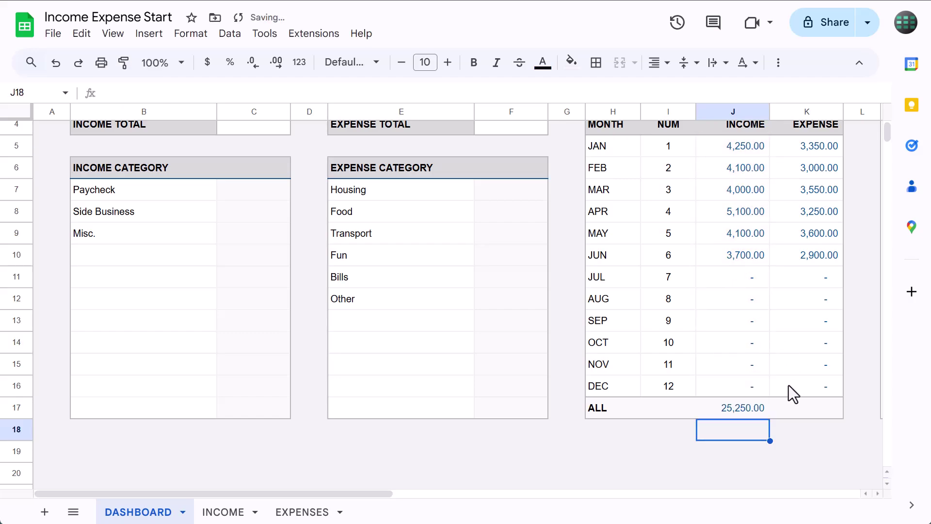
click(732, 409)
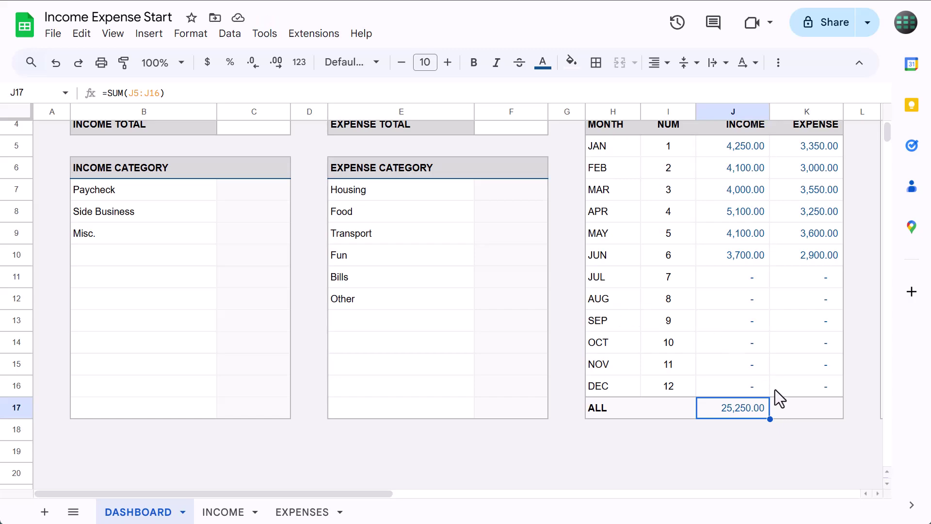
Step: Total the monthly expenses in the ALL row by entering =SUM(K5:K16) in cell K17
click(786, 402)
text(=su)
key(Tab)
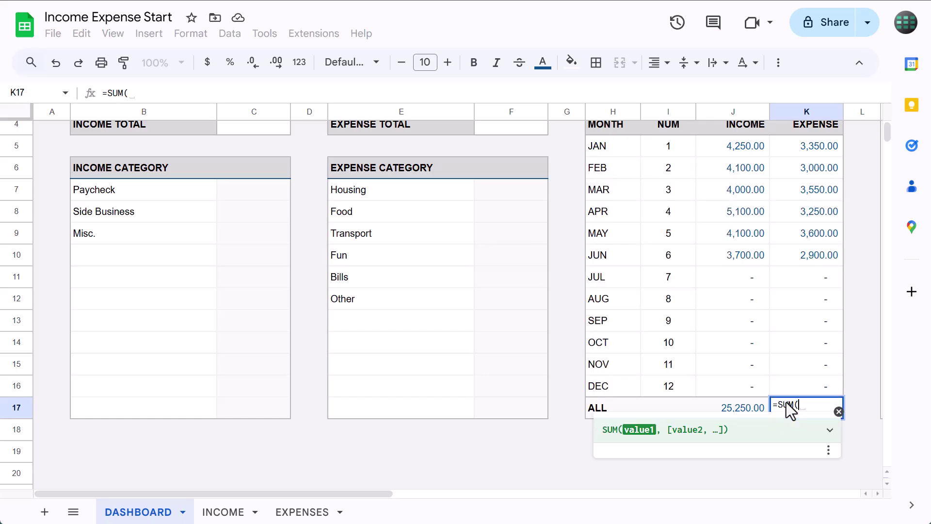
drag(809, 146, 821, 382)
key(Return)
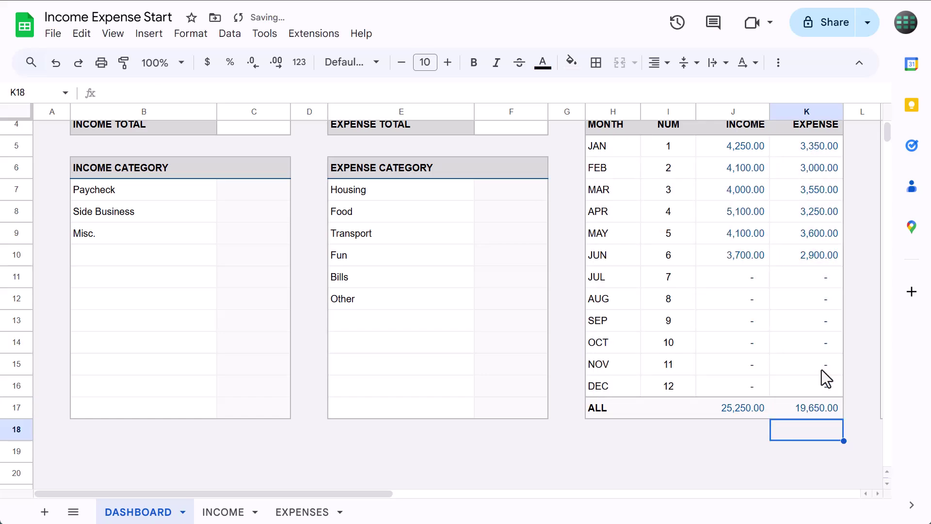
click(815, 407)
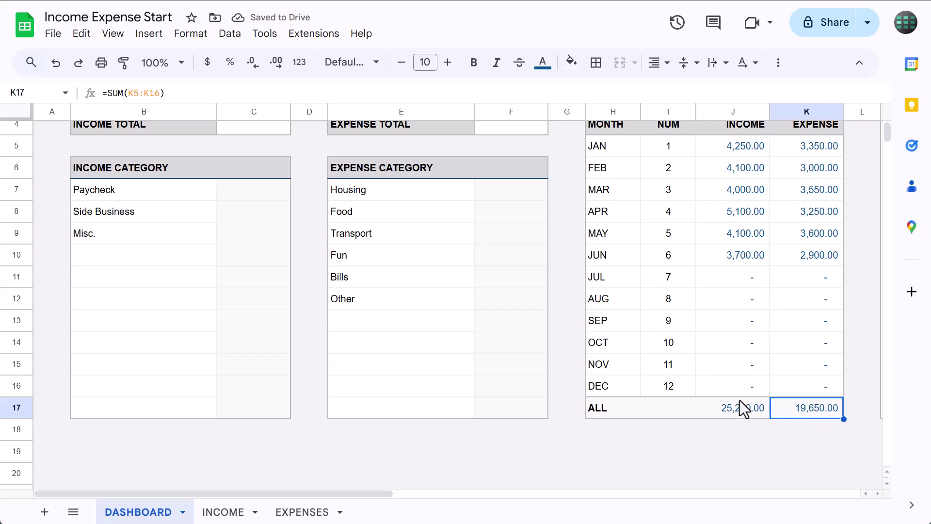
Step: Enter =XLOOKUP(F2,H5:H17,J5:J17,0) in INCOME TOTAL cell C4 and =XLOOKUP(F2,H5:H17,K5:K17,0) in EXPENSE TOTAL cell F4
scroll(463, 345, up, 3)
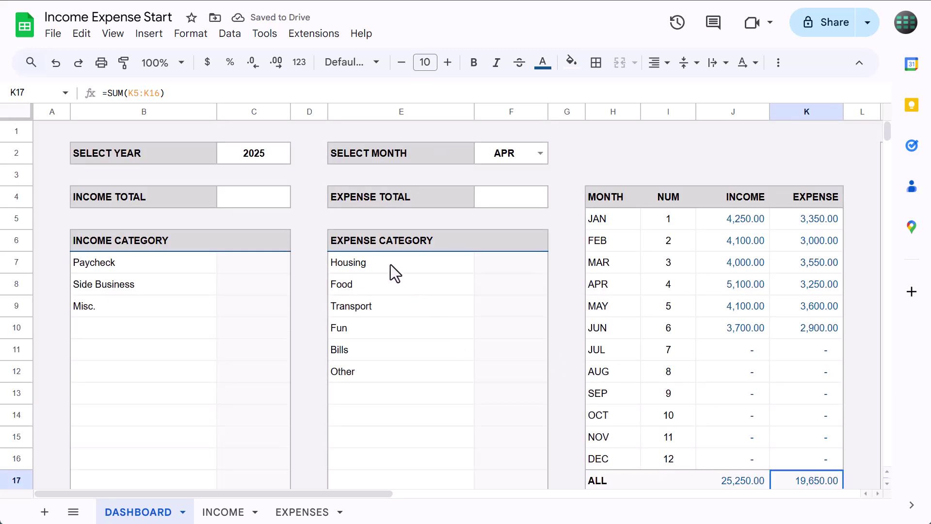
click(279, 201)
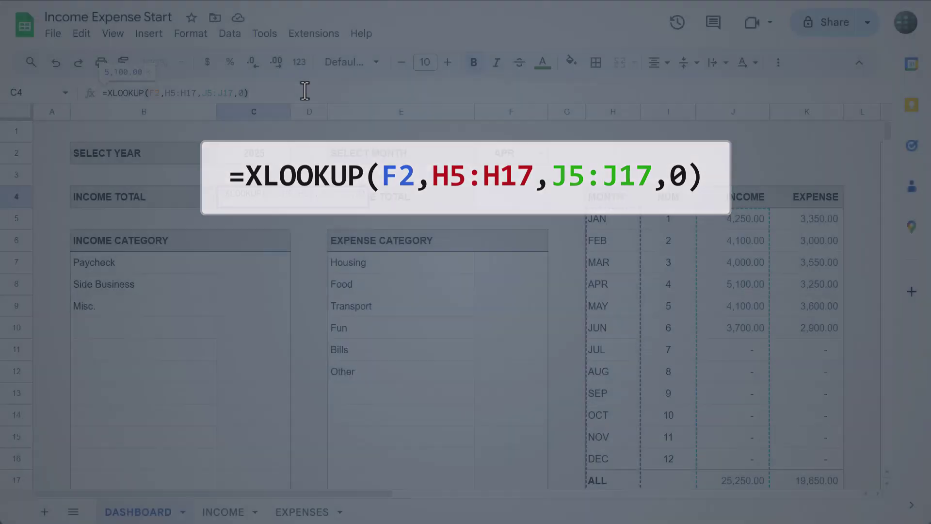
key(Return)
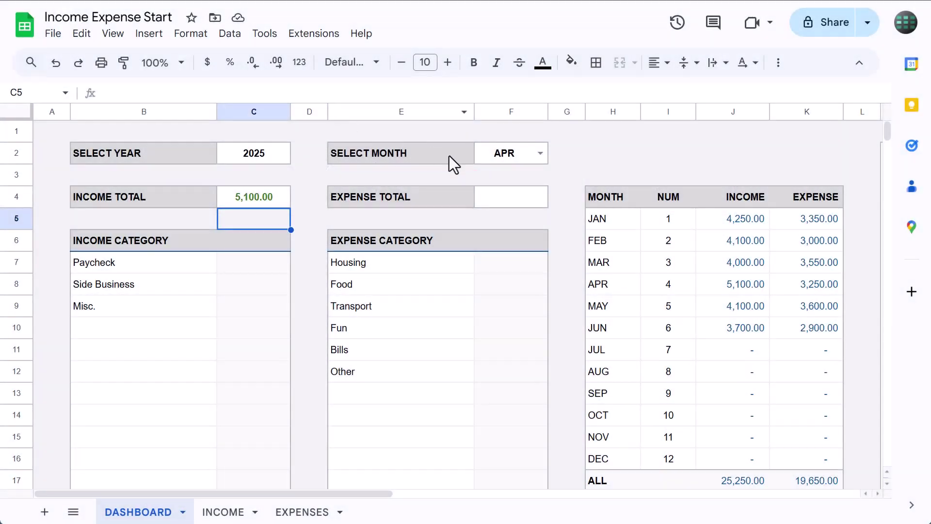
click(499, 191)
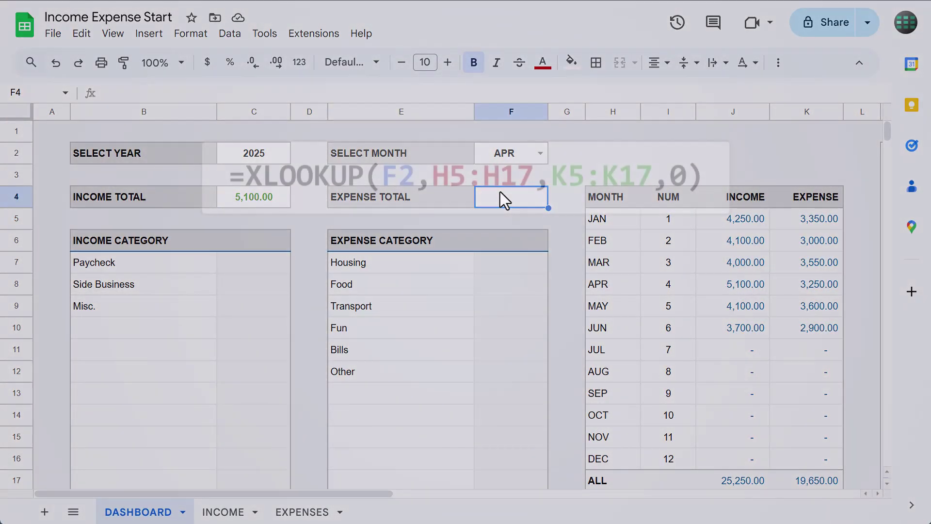
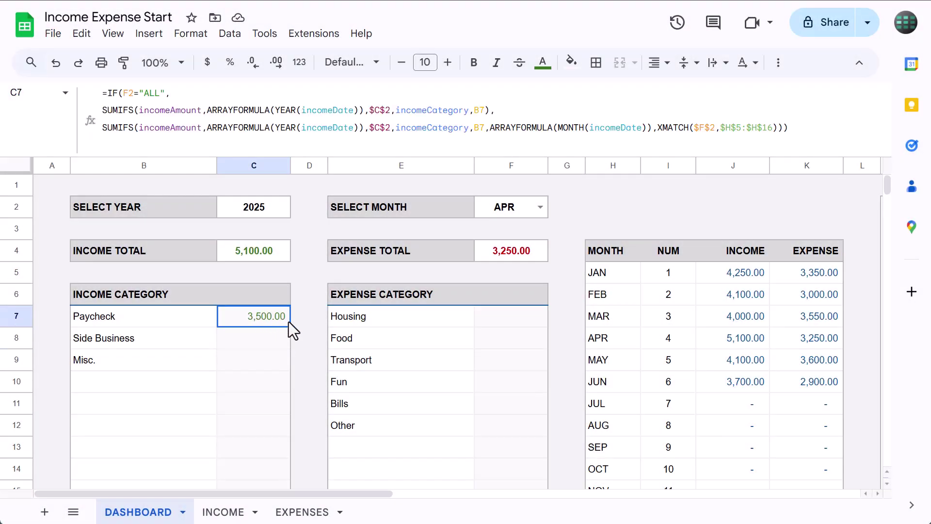
Step: Fill the income category formula from C7 down to C17
drag(291, 326, 290, 453)
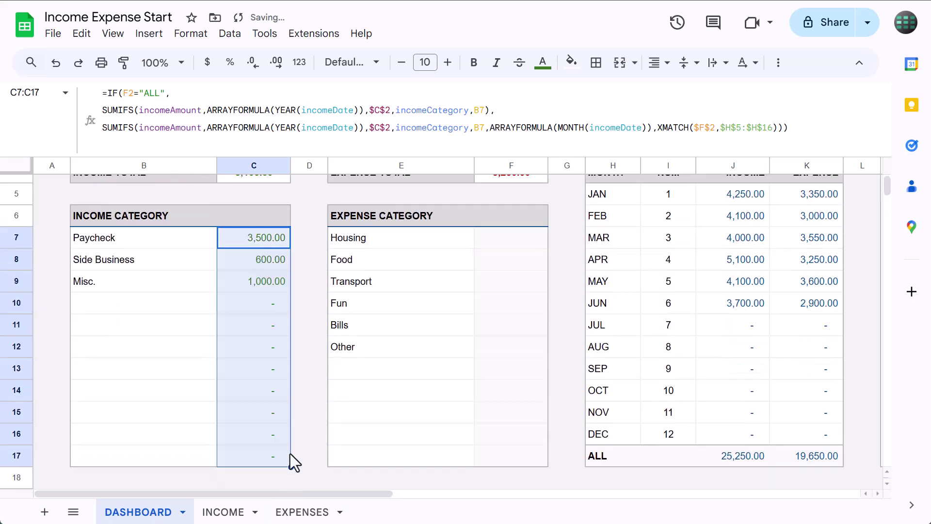
click(247, 308)
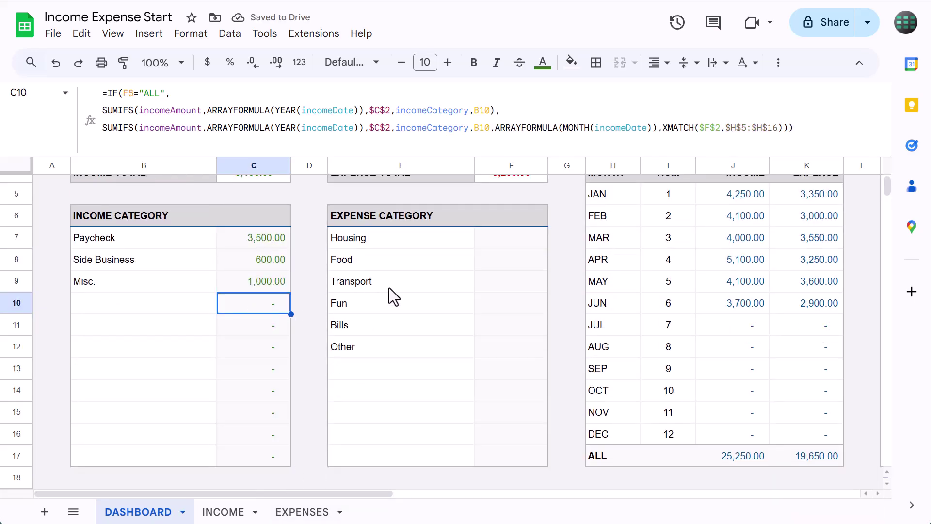
Step: Enter =IF(F2="ALL",SUMIFS(expenseAmount,ARRAYFORMULA(YEAR(expenseDate)),$C$2,expenseCategory,E7),SUMIFS(expenseAmount,ARRAYFORMULA(YEAR(expenseDate)),$C$2,expenseCategory,E7,ARRAYFORMULA(MONTH(expenseDate)),XMATCH($F$2,$H$5:$H$16))) in F7, fill it down to F17 and shrink the formula bar
click(516, 238)
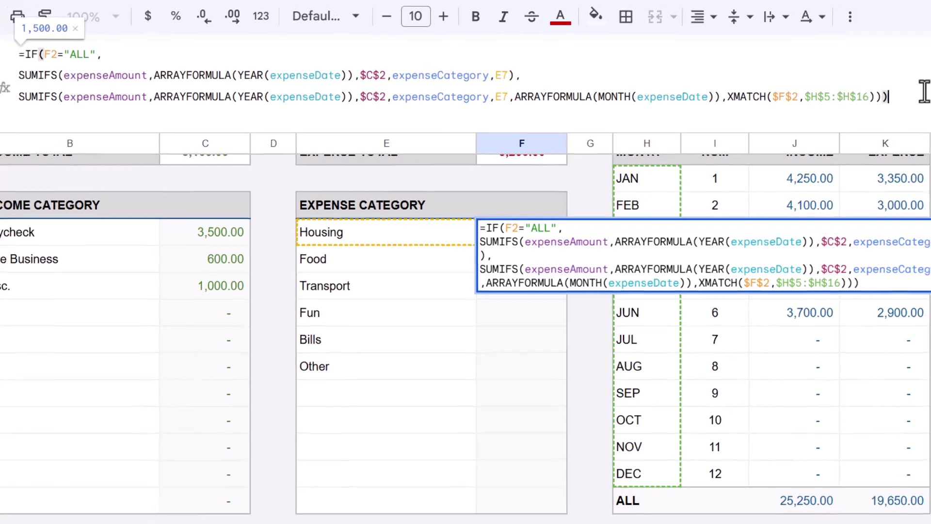
key(Return)
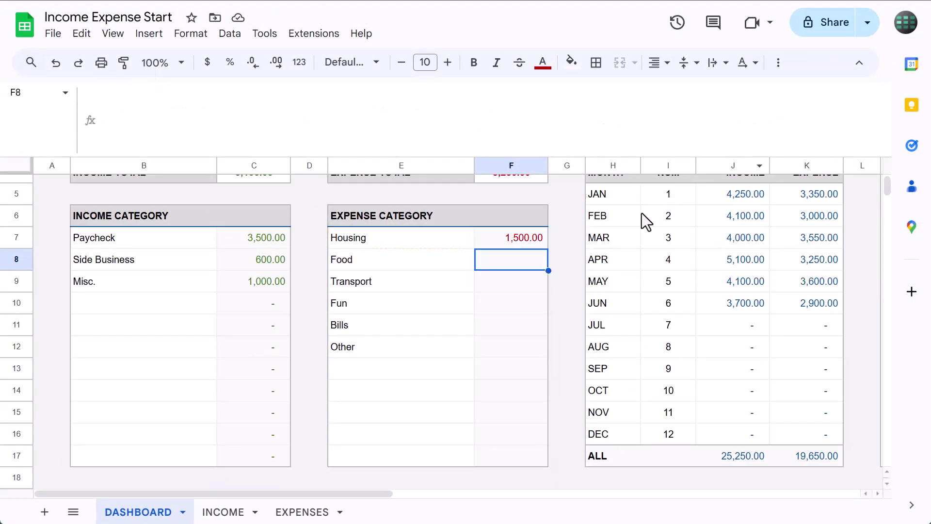
click(543, 237)
drag(547, 248, 540, 470)
click(490, 346)
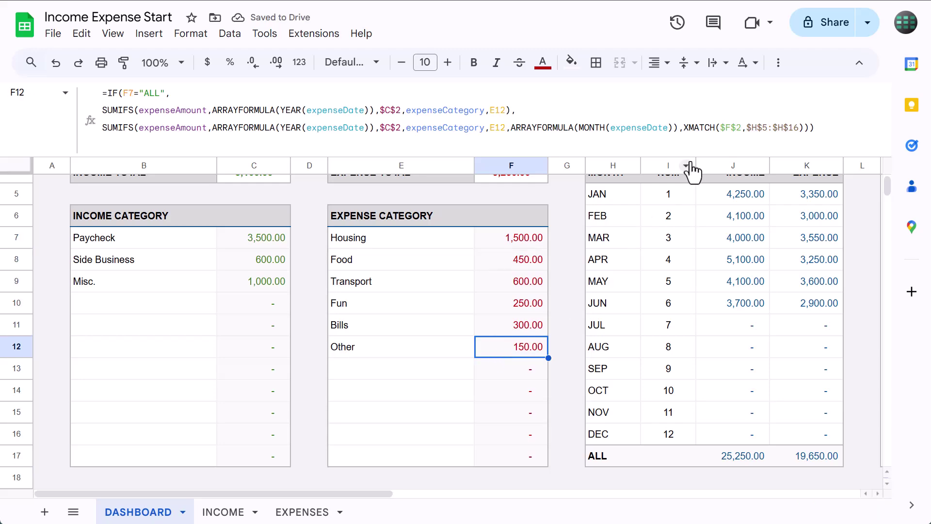
drag(696, 154, 703, 87)
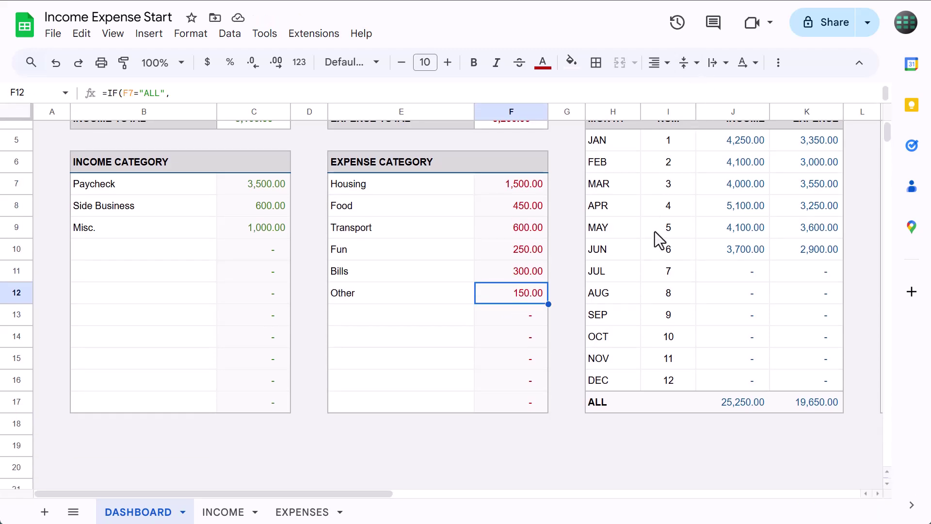
Step: Insert a chart from the MONTH column H4:H16 and the INCOME and EXPENSE columns J4:K16
scroll(657, 242, up, 2)
drag(618, 190, 612, 448)
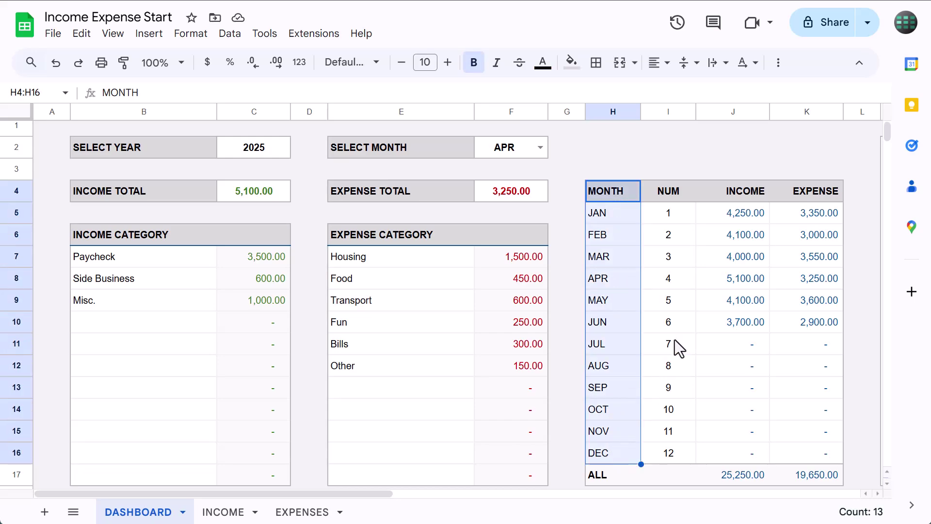
key(ctrl)
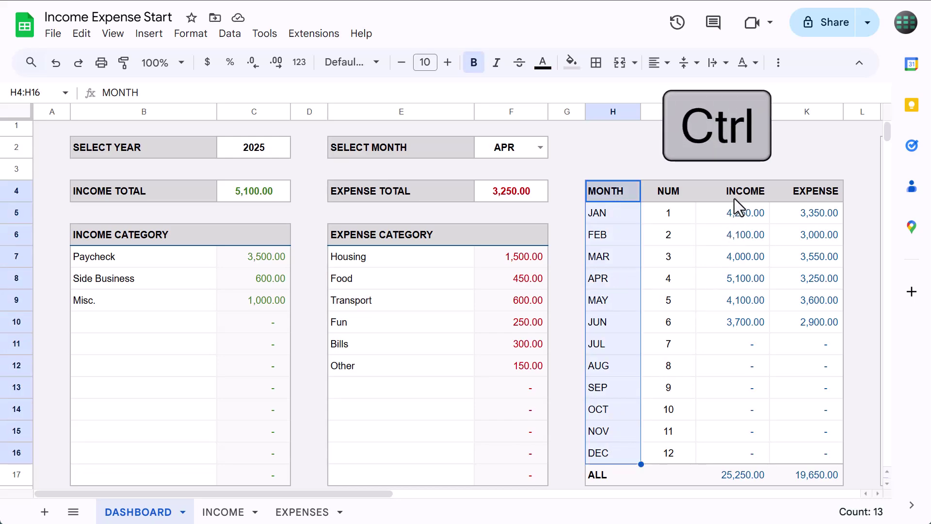
drag(711, 191, 816, 450)
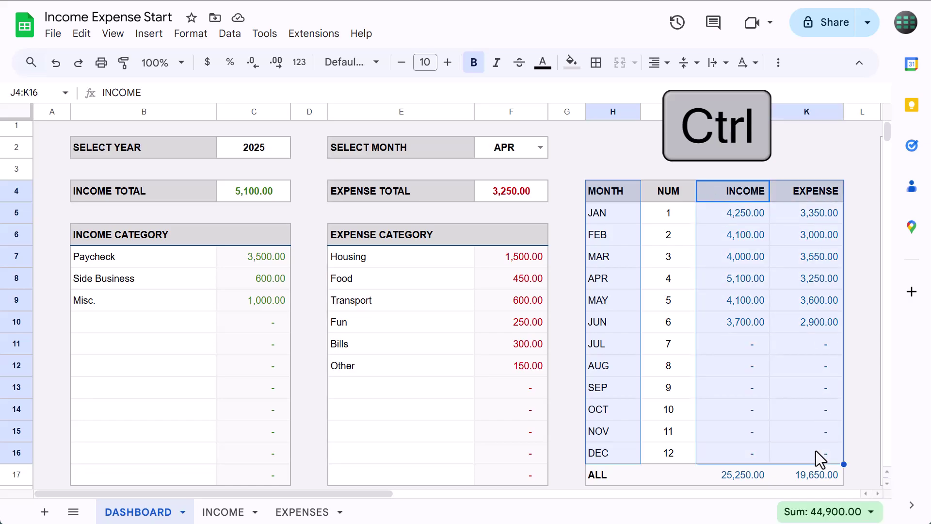
click(152, 35)
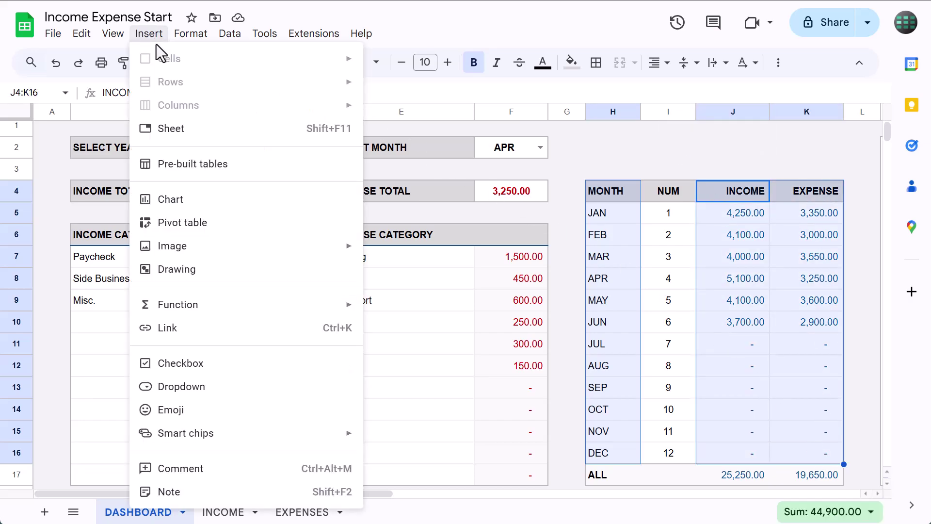
click(190, 206)
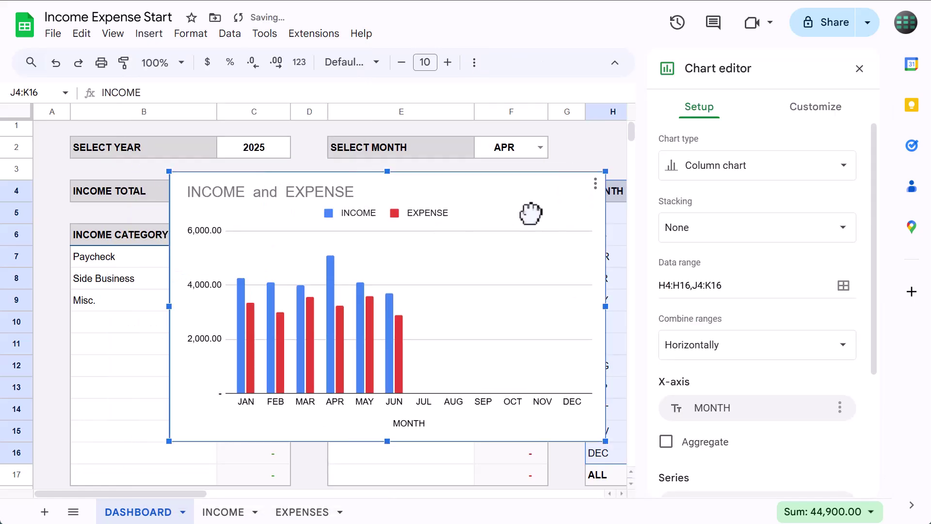
Step: Move the chart into the empty frame beside the monthly table and stretch it to fill columns M to U down to row 17
drag(530, 210, 447, 282)
scroll(293, 313, left, 3)
scroll(263, 316, left, 1)
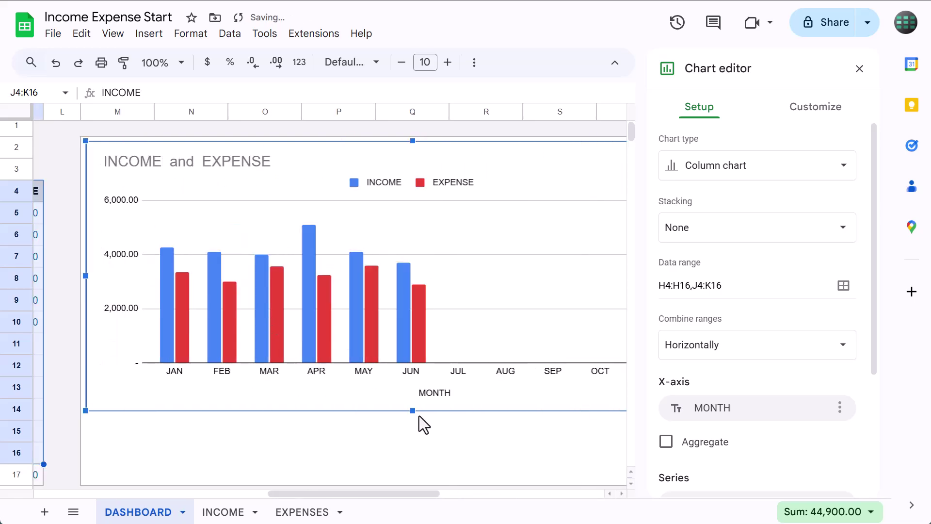
drag(412, 411, 413, 483)
scroll(394, 402, right, 2)
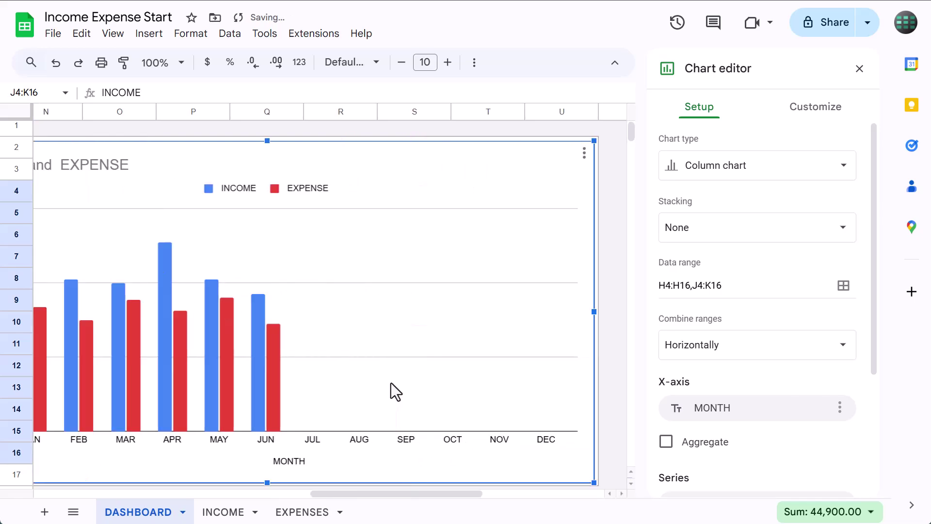
Step: Change the income and expense chart's type to Combo chart
click(584, 154)
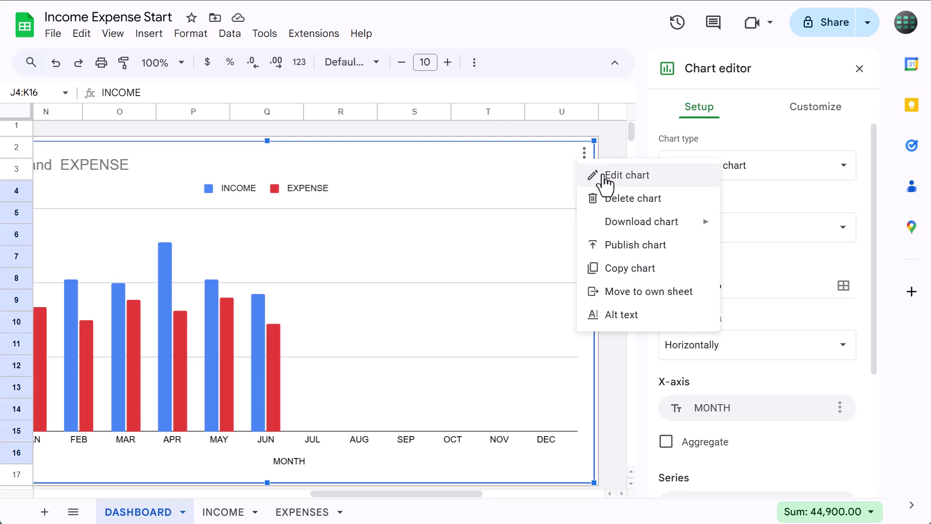
click(604, 175)
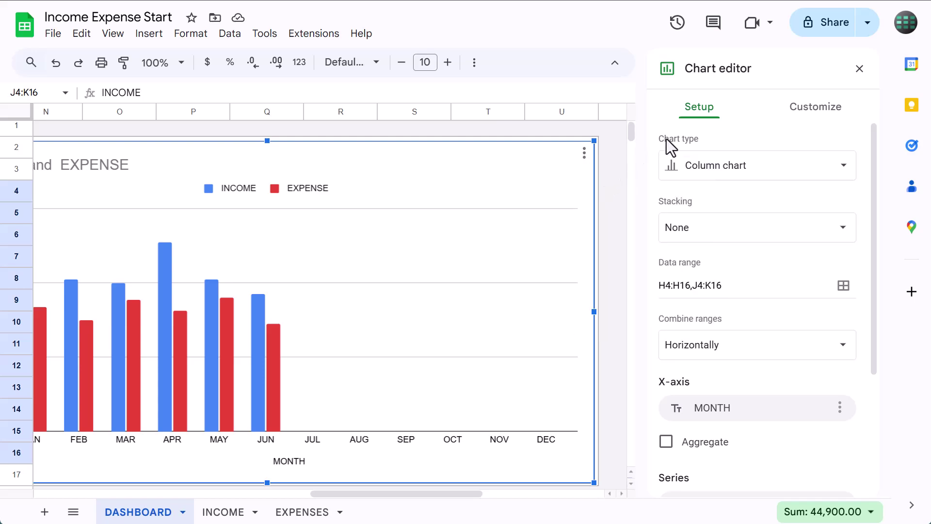
click(713, 172)
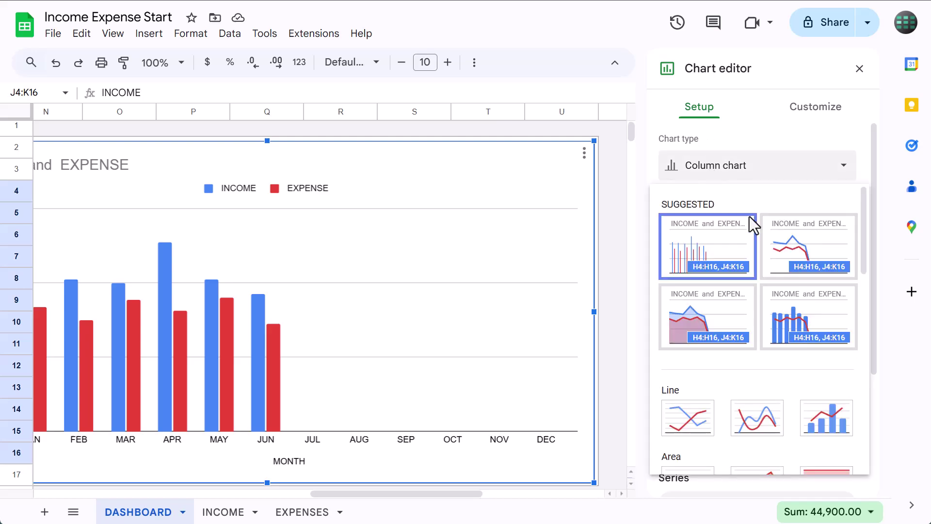
click(802, 320)
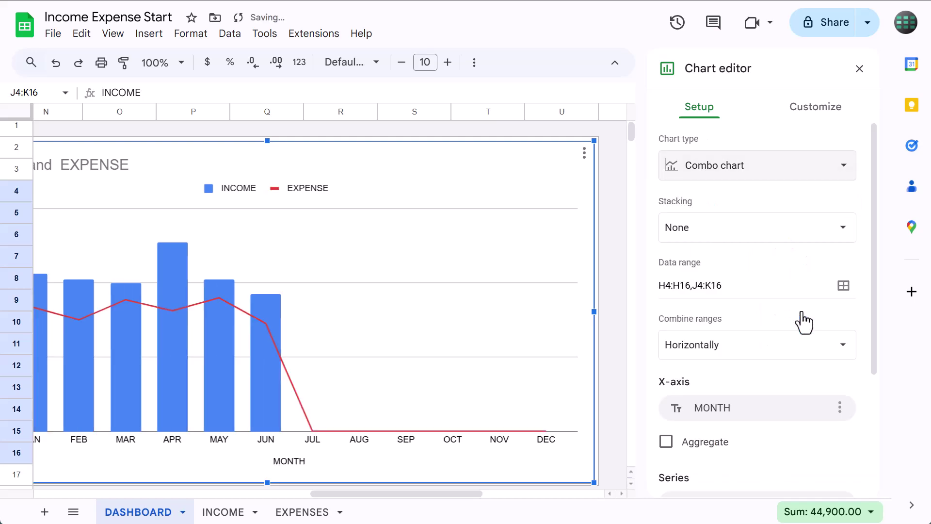
Step: Set the combo chart's border color to None in its chart style
click(799, 113)
click(725, 145)
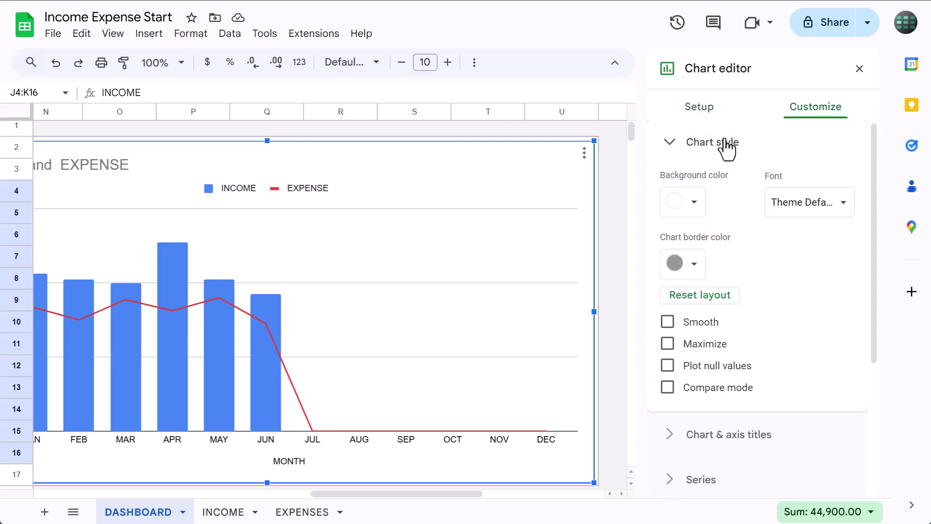
click(688, 264)
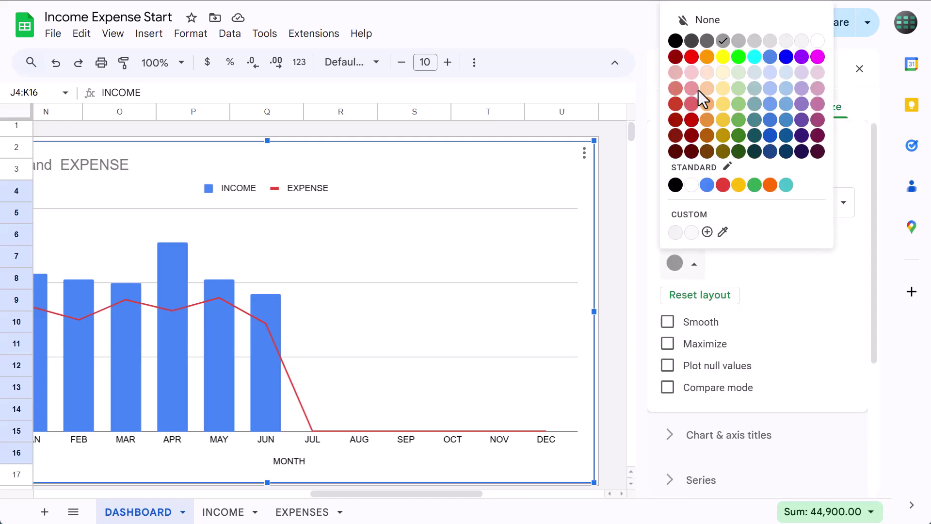
click(707, 20)
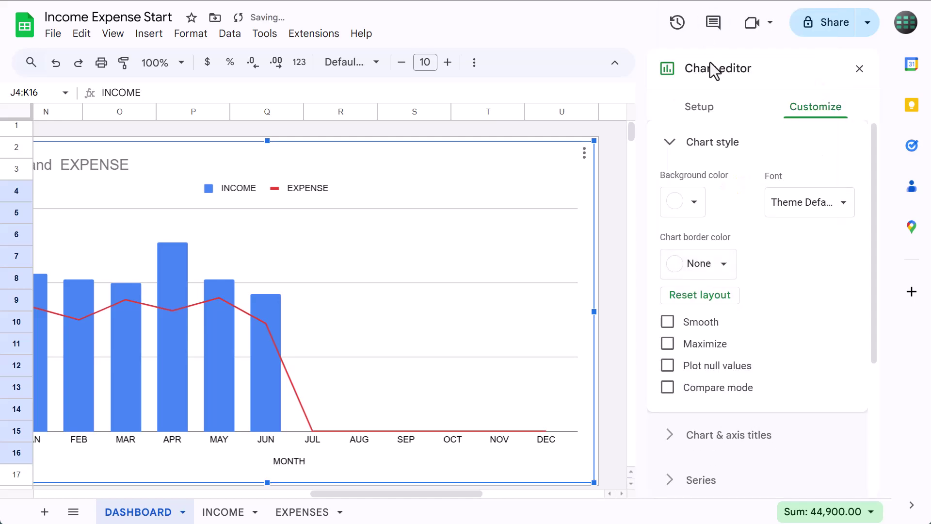
Step: Clear the combo chart's title text and its horizontal axis title
click(736, 146)
click(730, 188)
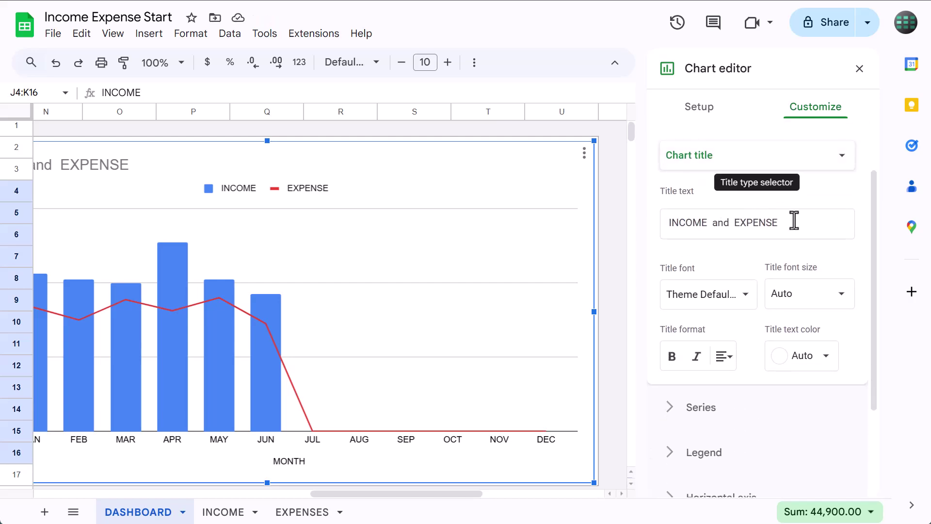
drag(792, 220, 669, 220)
key(BackSpace)
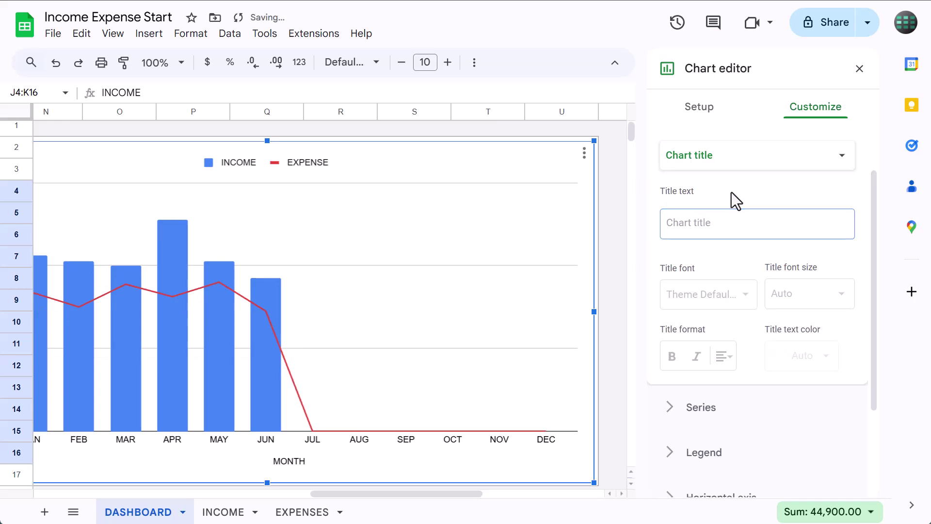
click(731, 162)
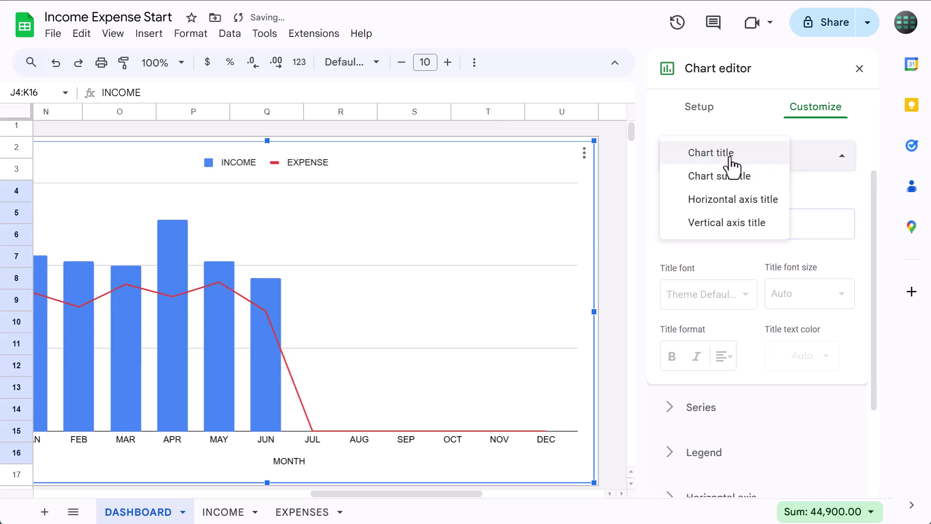
click(733, 200)
drag(730, 218, 647, 225)
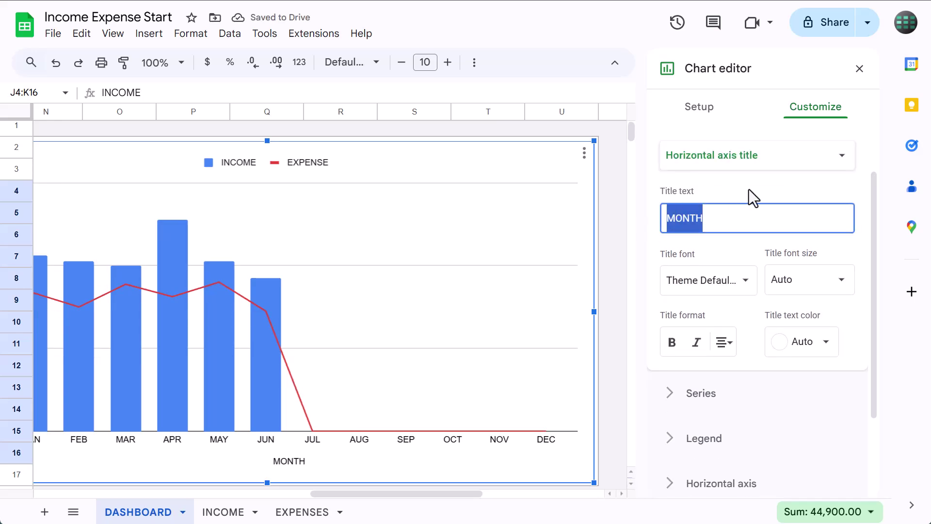
key(BackSpace)
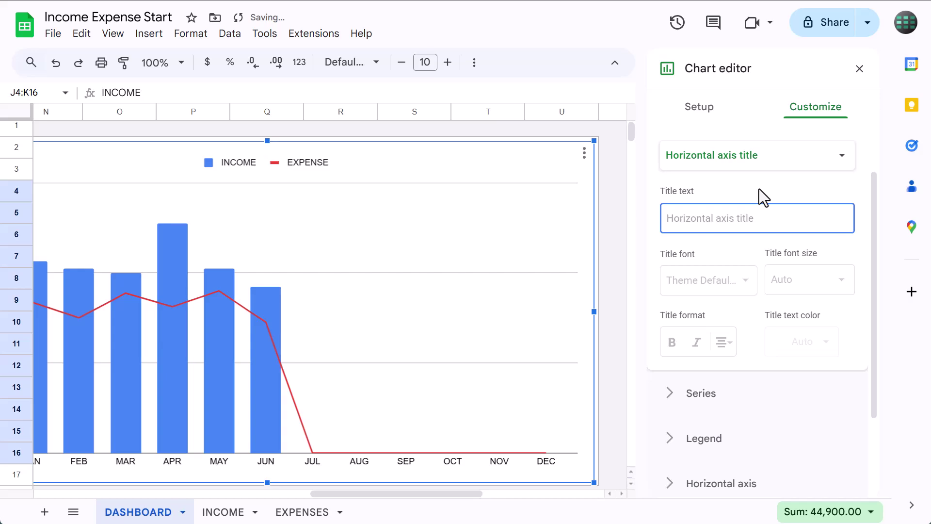
Step: Format the INCOME series as Columns with a light green fill color
click(707, 395)
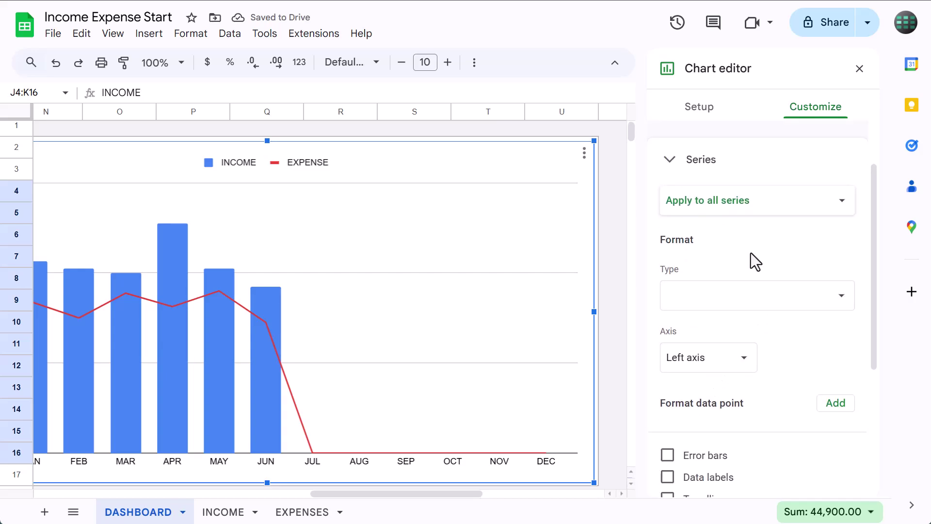
click(747, 207)
click(741, 231)
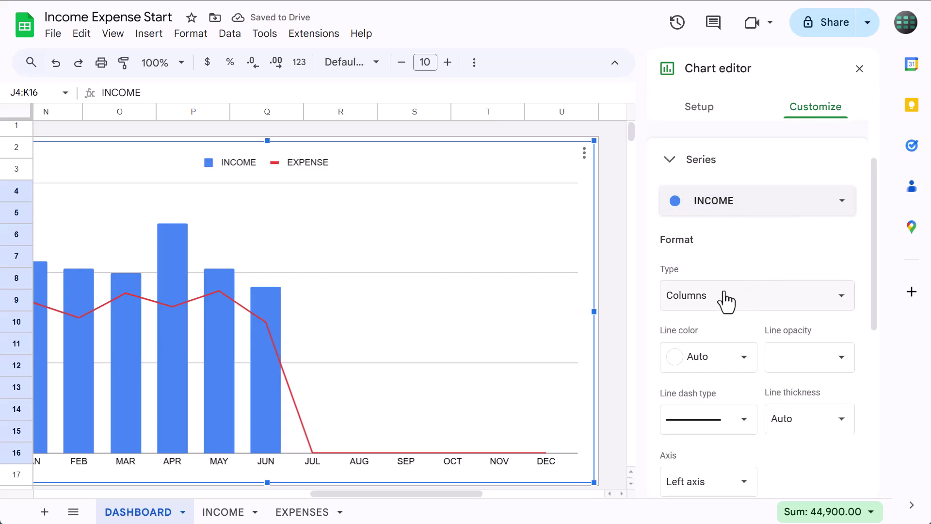
click(710, 300)
click(711, 301)
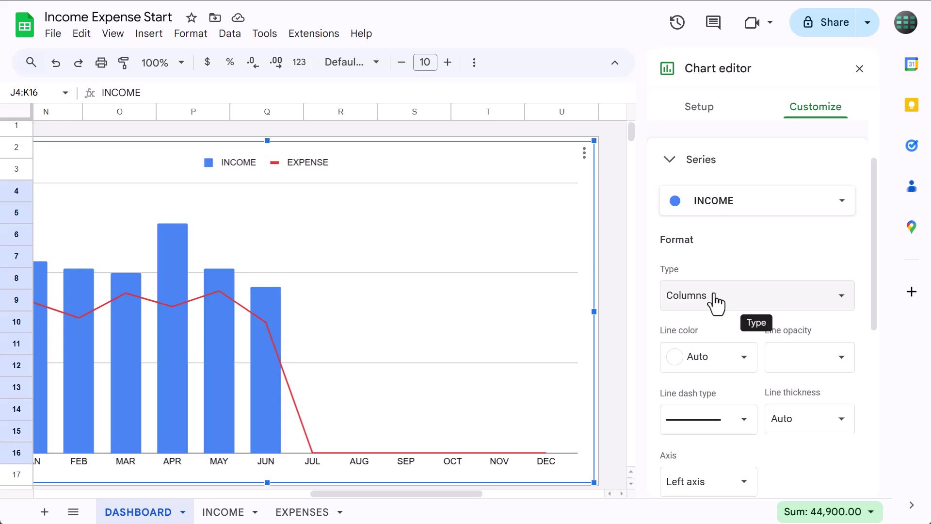
click(715, 304)
click(699, 269)
click(717, 297)
click(721, 314)
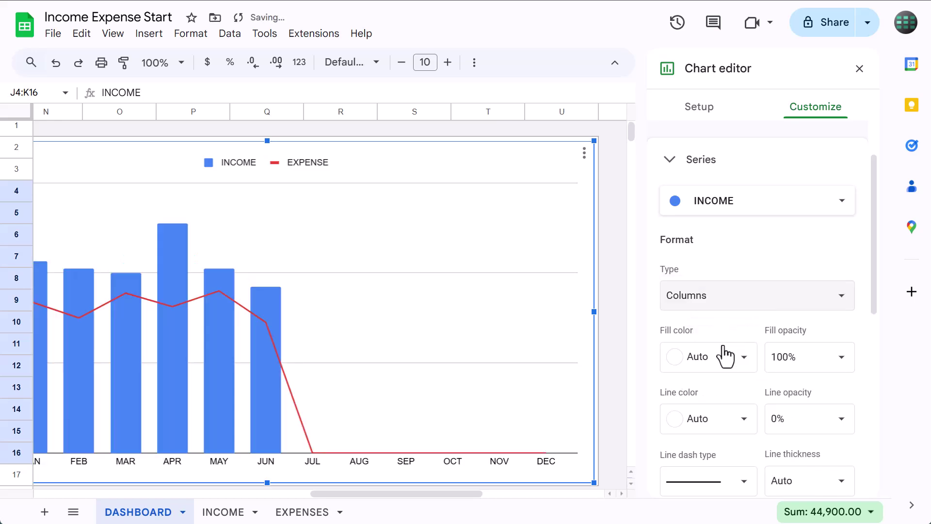
click(723, 357)
click(739, 181)
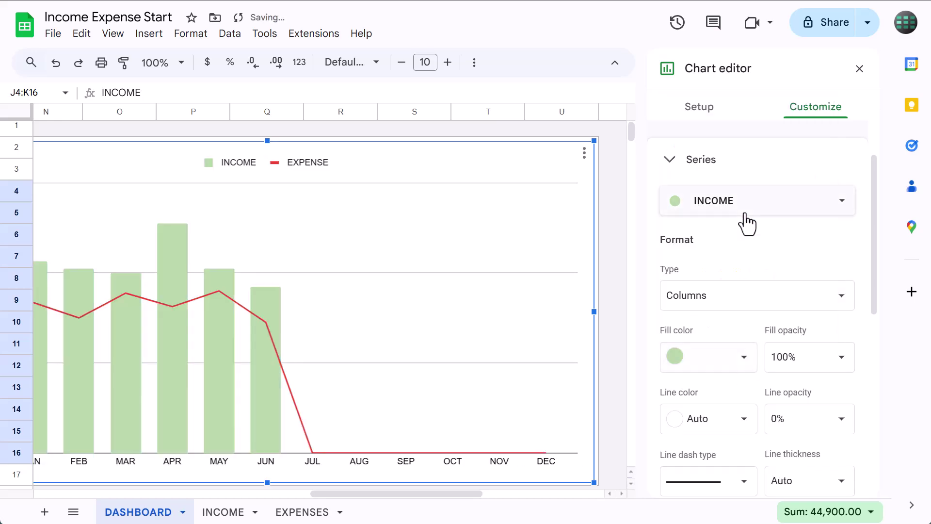
click(742, 297)
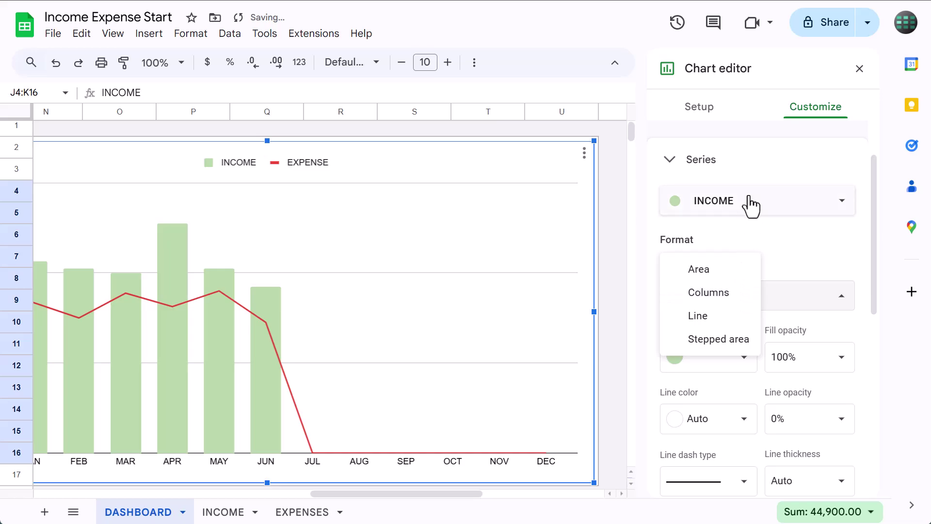
Step: Set the EXPENSE series' line color to dark red, keeping its type as Line
click(752, 204)
click(750, 220)
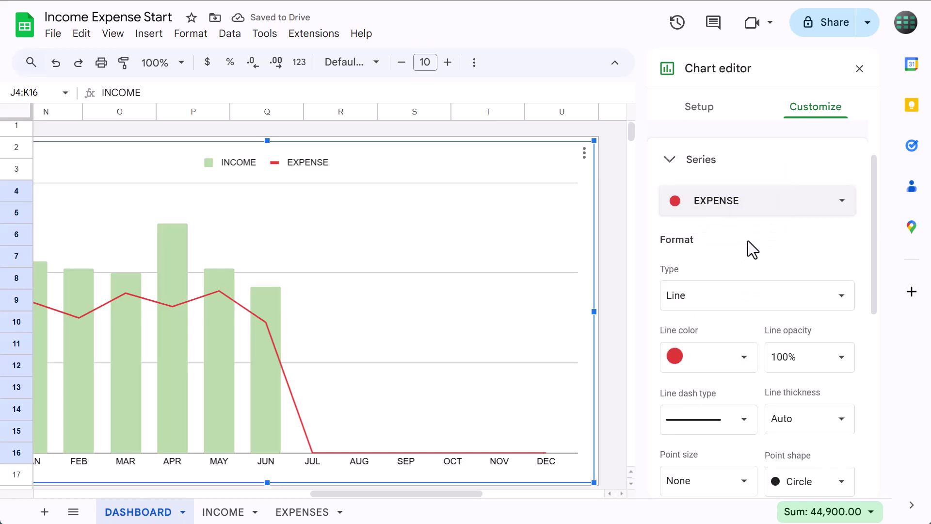
click(738, 304)
click(726, 297)
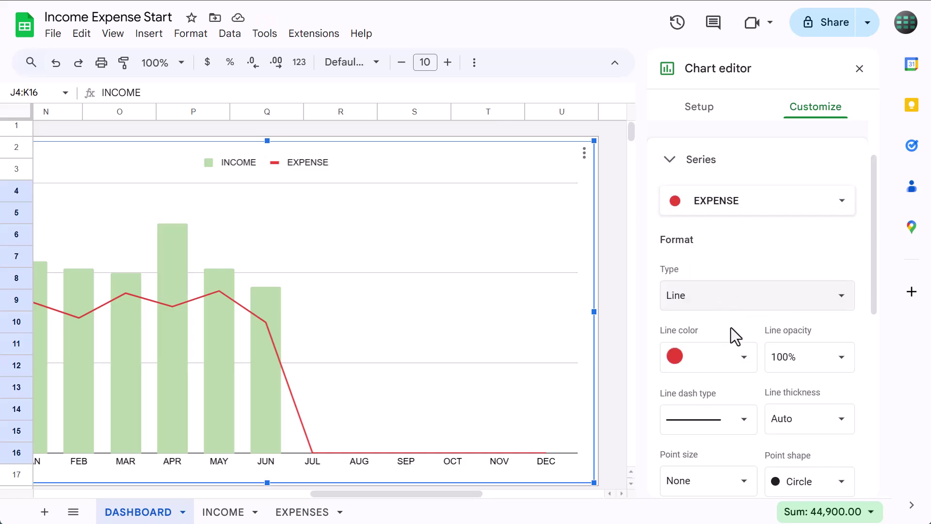
click(732, 362)
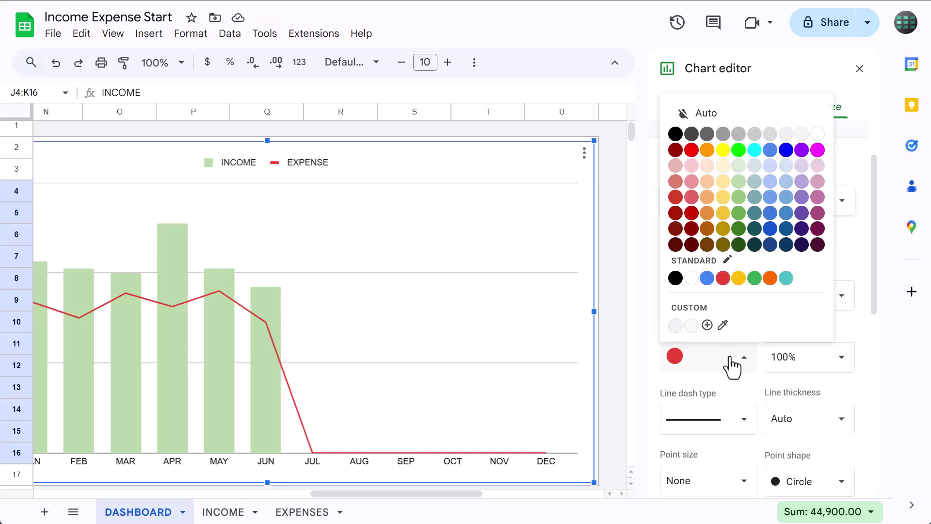
click(691, 212)
Step: Give the EXPENSE series 14px points and a line thickness of 0px
scroll(727, 357, down, 3)
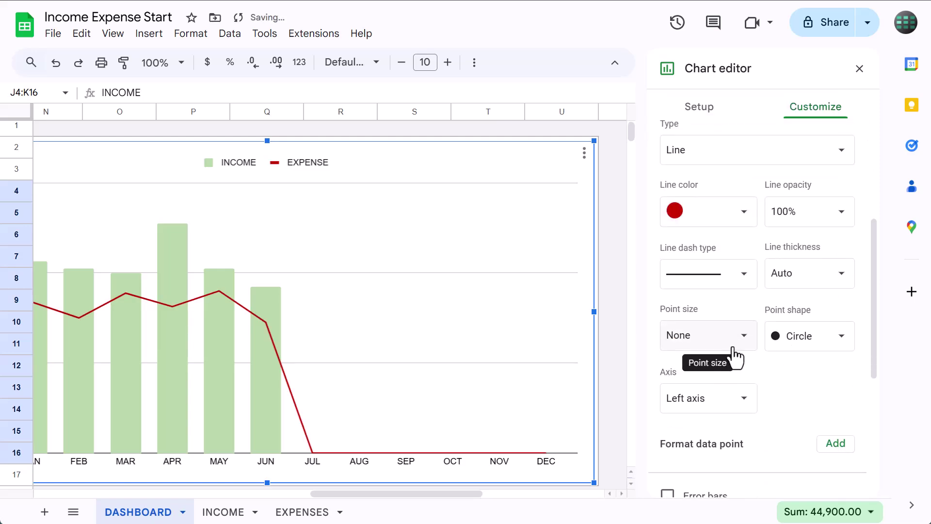
click(742, 345)
click(706, 459)
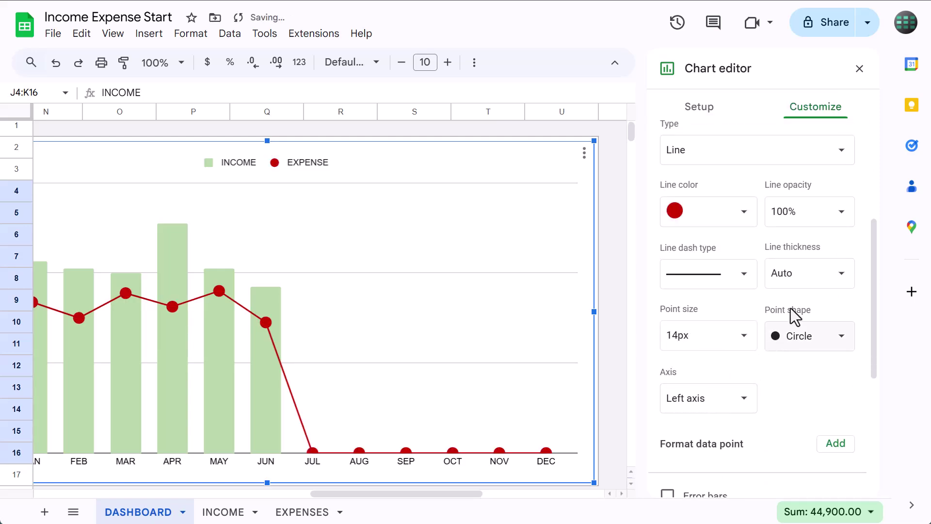
click(804, 274)
text(0)
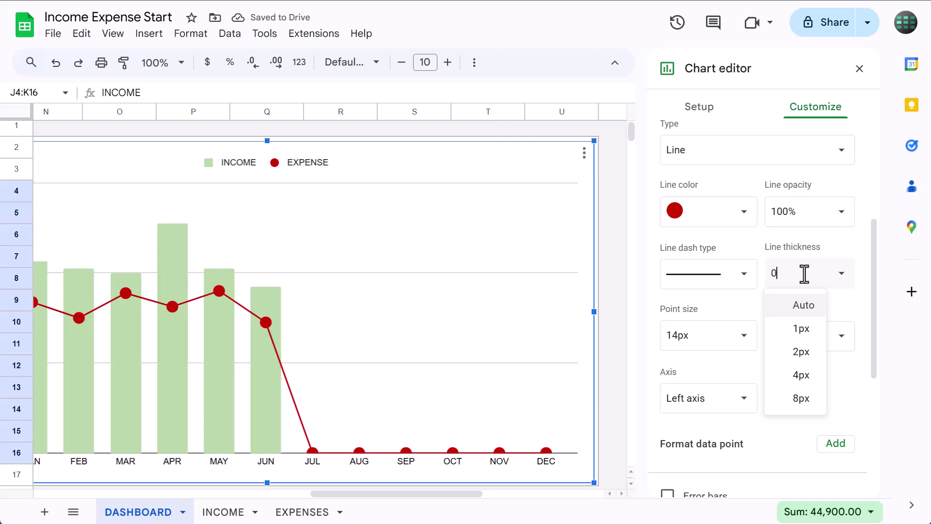
key(Return)
Step: Format the chart's legend text in bold at font size 18
scroll(803, 273, down, 5)
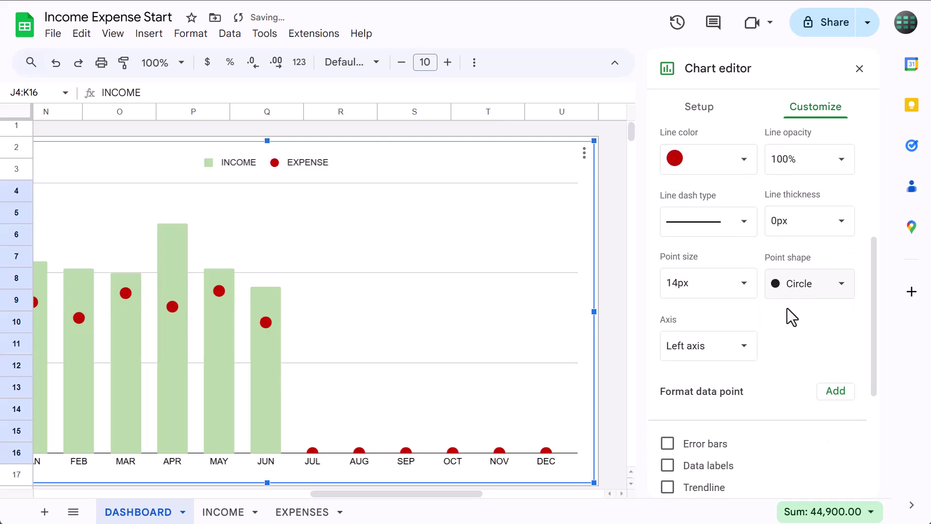
click(747, 343)
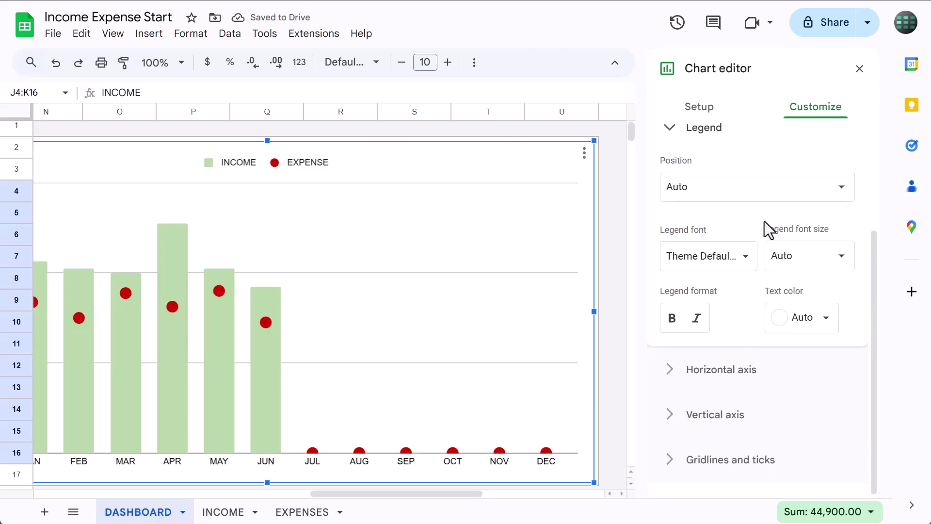
click(807, 252)
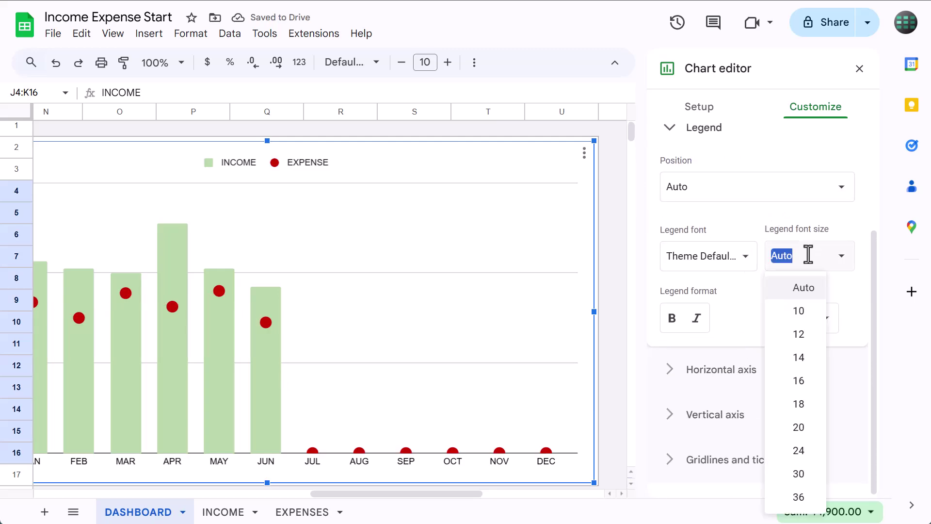
click(802, 402)
click(673, 327)
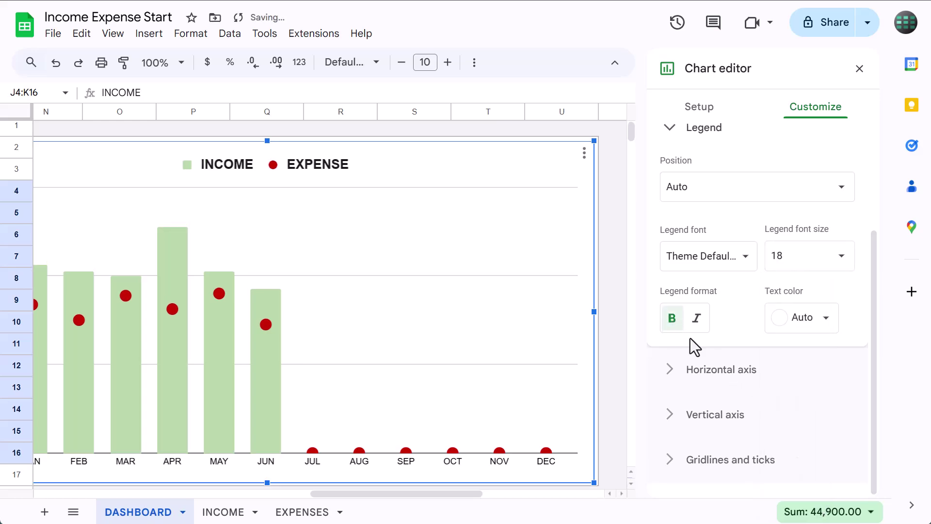
Step: Format the horizontal axis labels in bold at font size 14
click(728, 372)
click(810, 235)
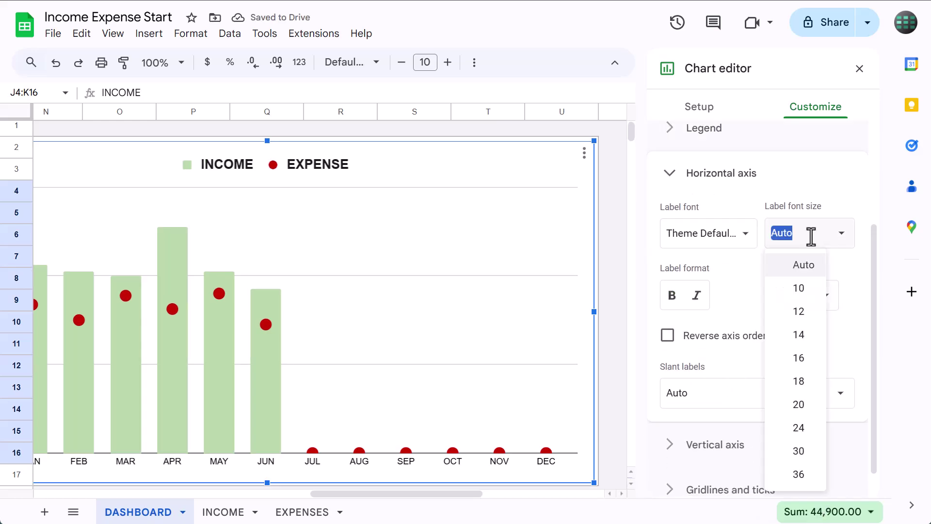
click(798, 334)
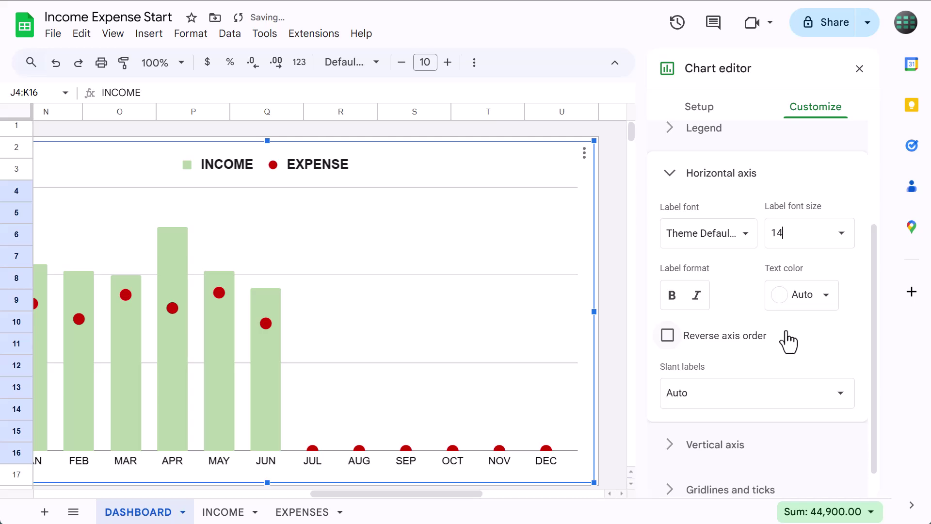
click(675, 299)
Step: Set the vertical axis label font size to 14 and its number format to None, and close the chart editor
scroll(731, 409, down, 1)
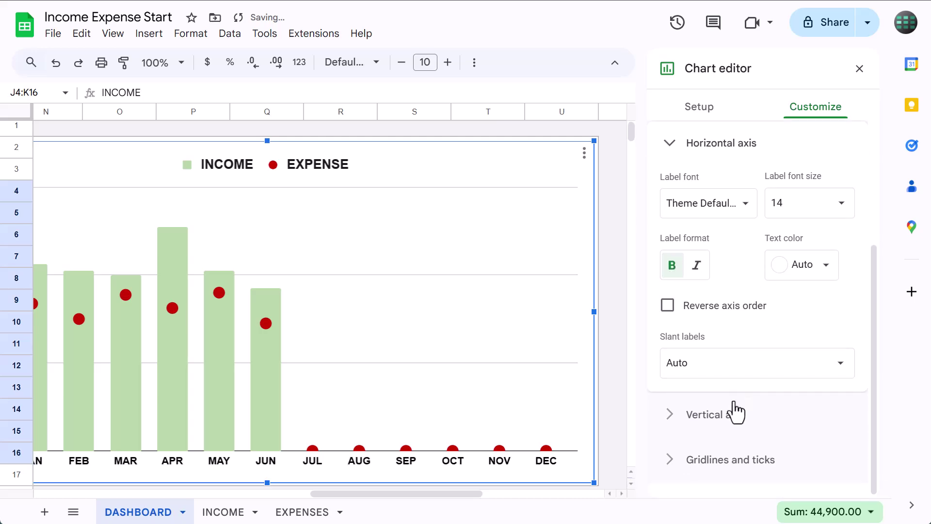
click(732, 409)
scroll(737, 390, down, 4)
scroll(781, 240, up, 2)
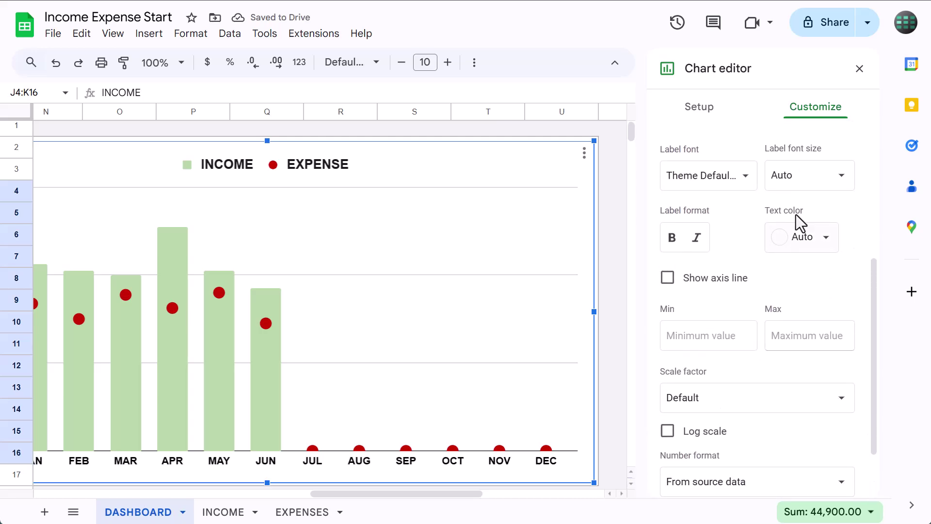
click(802, 177)
click(805, 283)
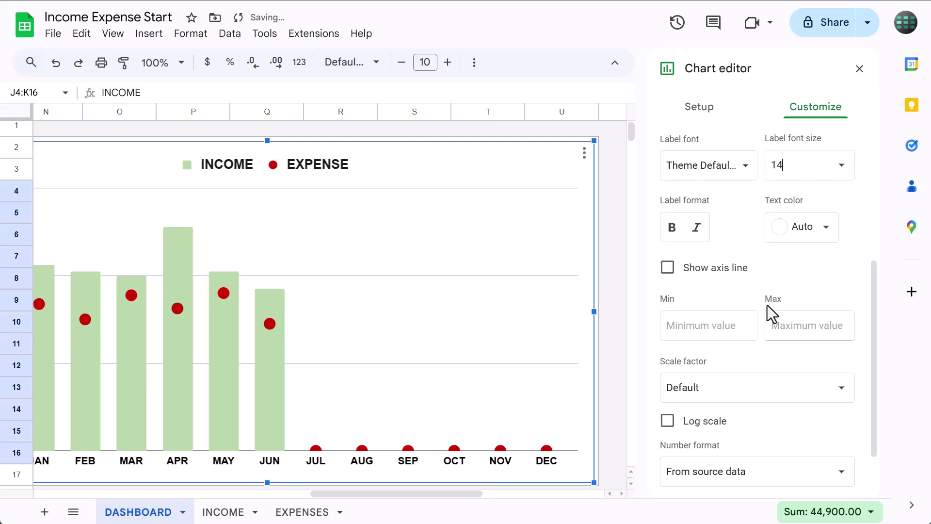
scroll(732, 399, down, 2)
click(781, 416)
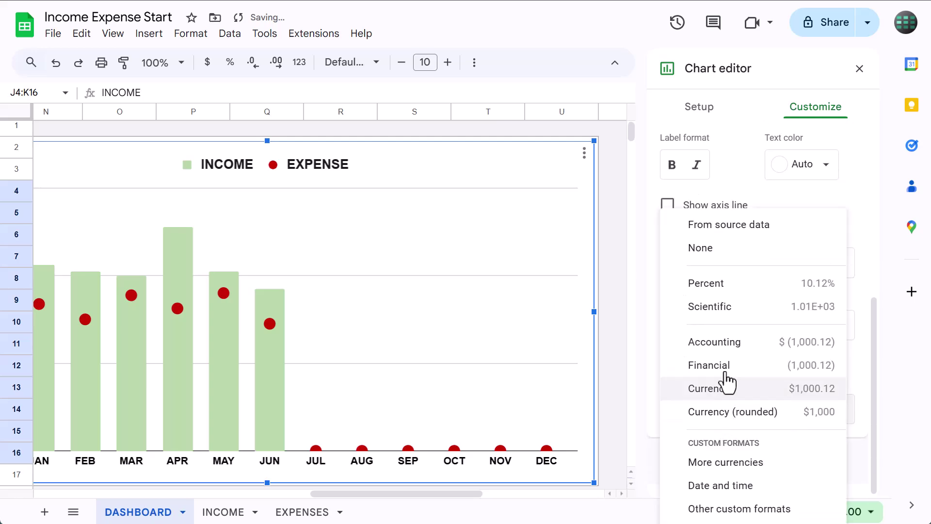
click(733, 249)
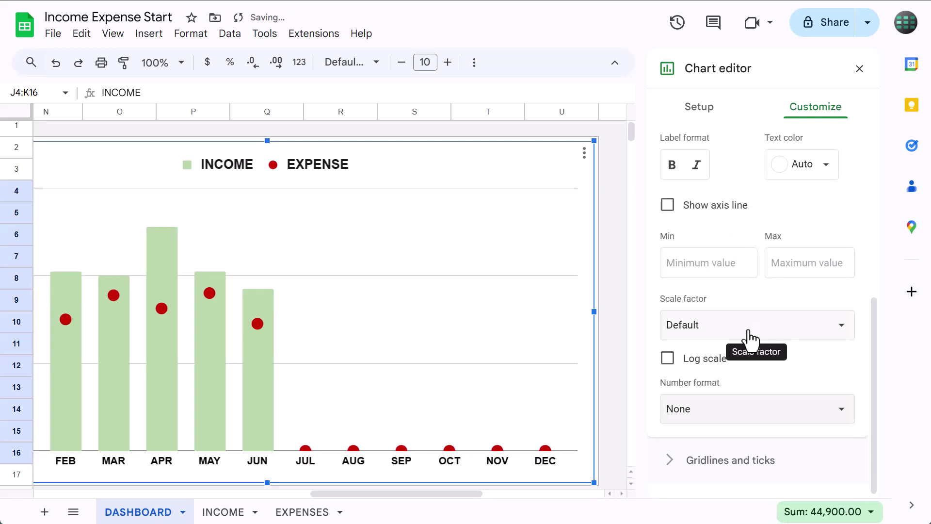
click(859, 69)
Step: Hide the monthly table's columns H to K and include their hidden data in the chart
scroll(697, 307, left, 4)
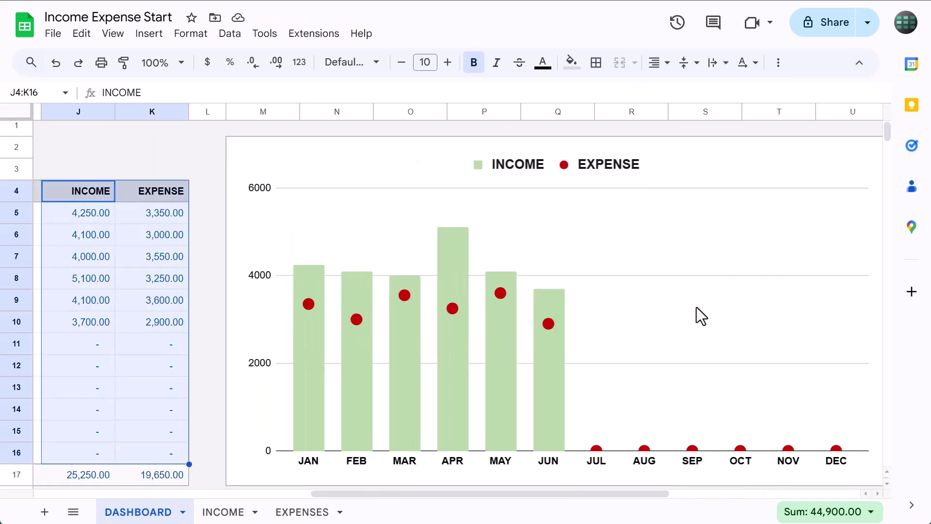
scroll(696, 307, left, 4)
click(243, 147)
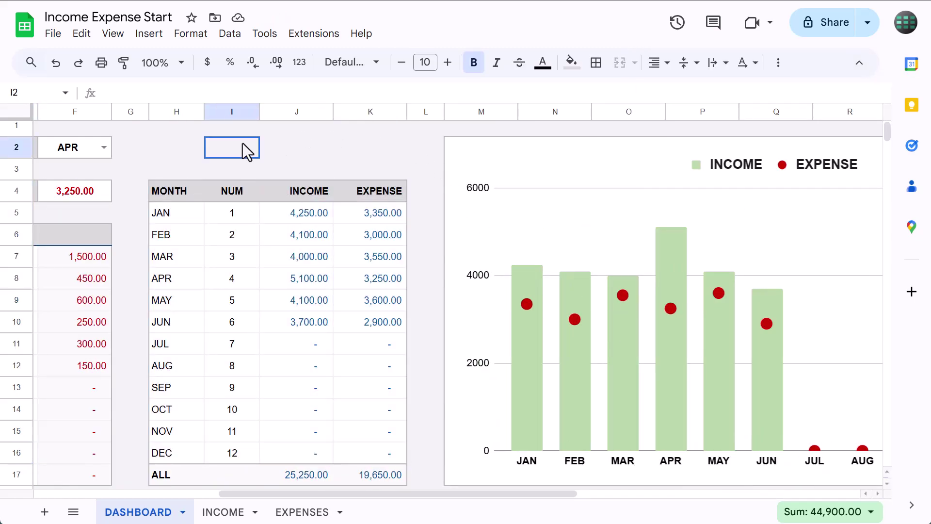
drag(178, 113, 367, 109)
right_click(368, 110)
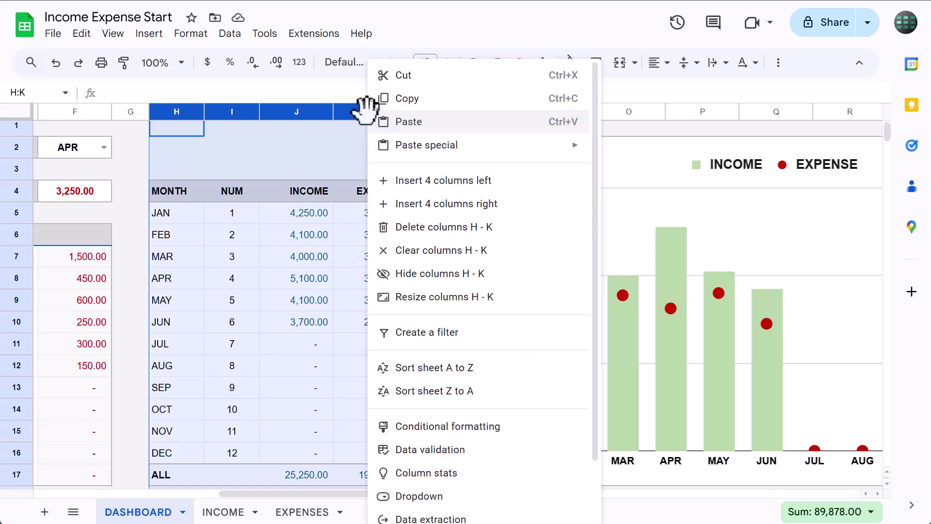
click(415, 279)
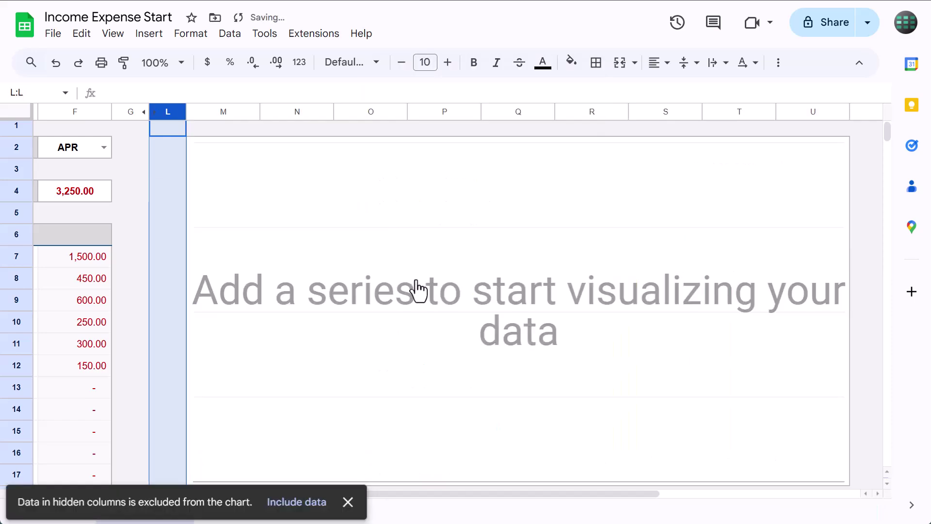
click(301, 502)
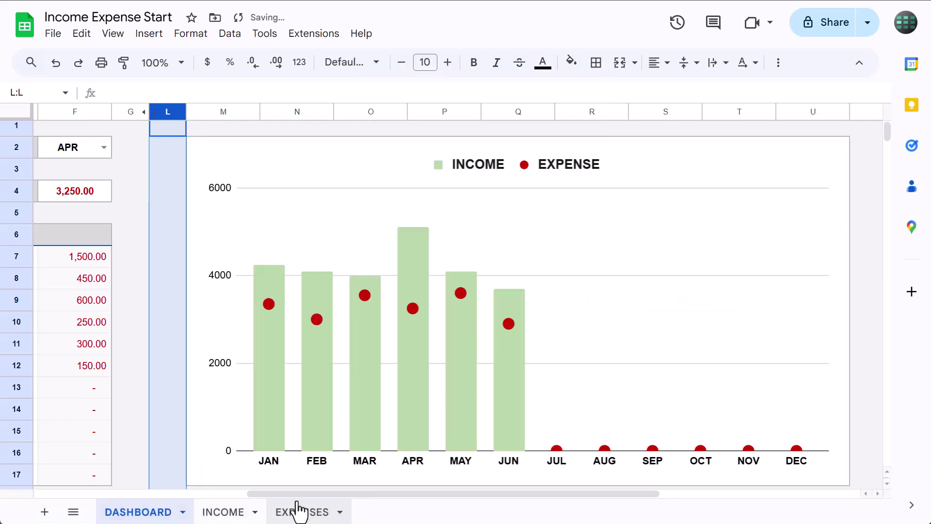
Step: Set the dashboard sheet's zoom to 75% and look over the whole layout
click(160, 320)
scroll(161, 318, left, 10)
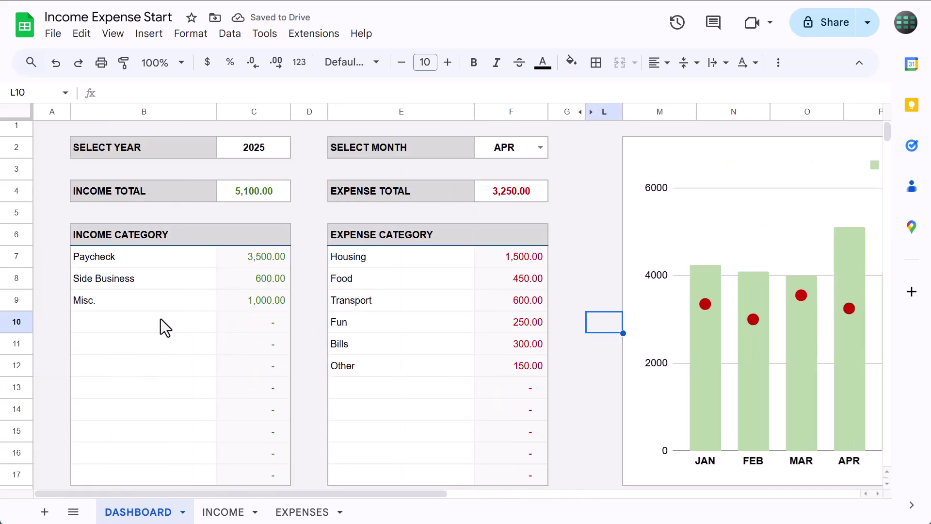
click(172, 67)
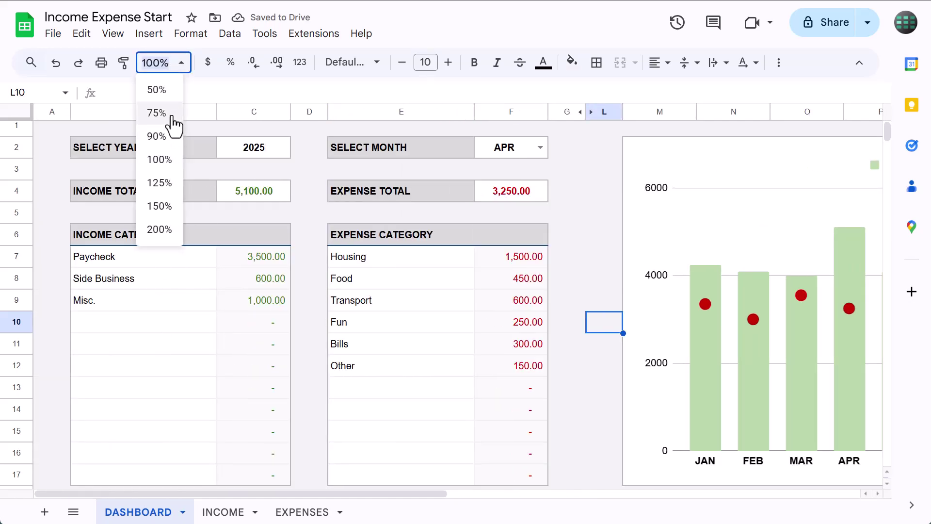
click(175, 116)
click(231, 450)
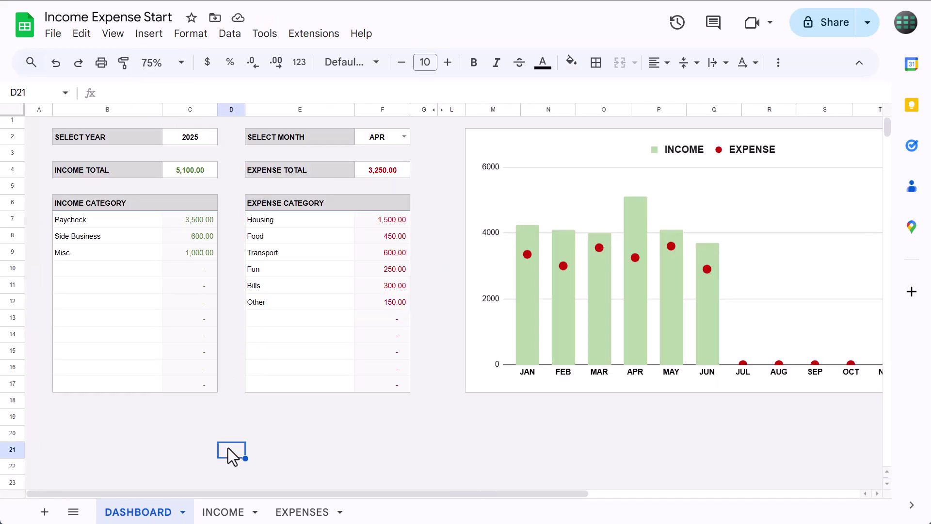
scroll(232, 455, right, 3)
scroll(231, 455, left, 3)
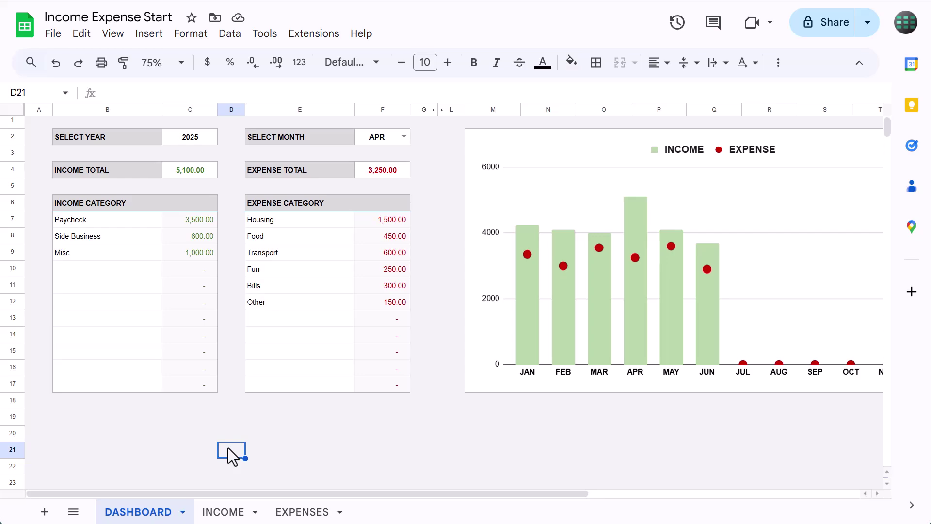